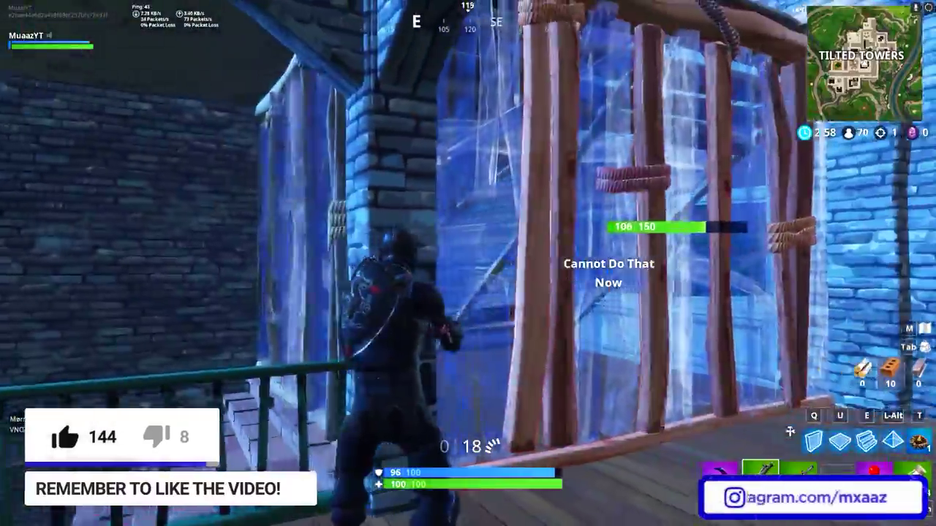
{"action": "key", "text": "r"}
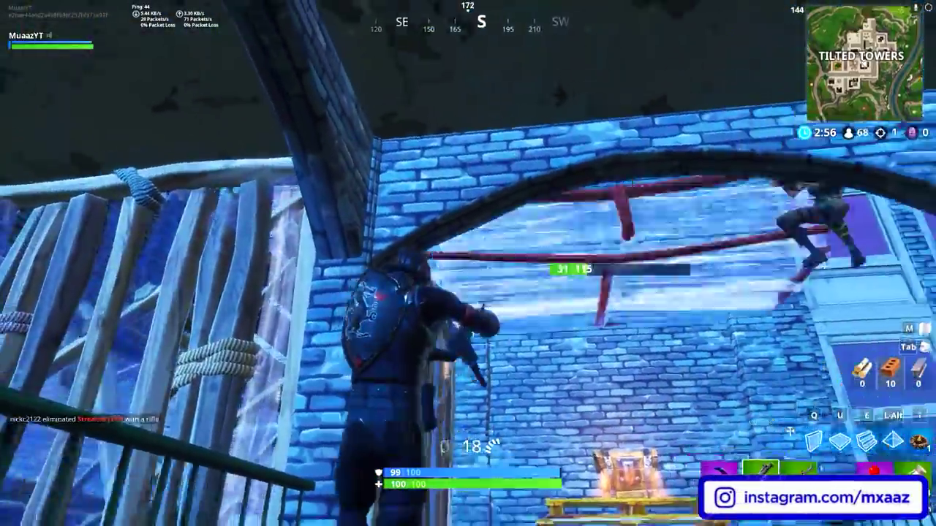
{"action": "left_click", "coordinate": [468, 264]}
{"action": "left_click", "coordinate": [468, 263]}
{"action": "left_click", "coordinate": [468, 263]}
{"action": "left_click", "coordinate": [468, 263]}
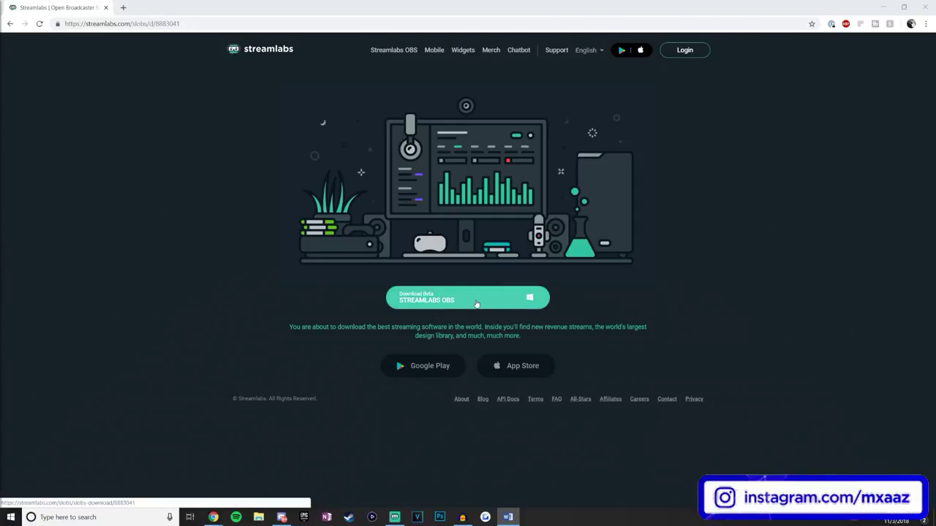
Download the Streamlabs OBS beta for Windows from the Streamlabs website.
{"action": "left_click", "coordinate": [474, 297]}
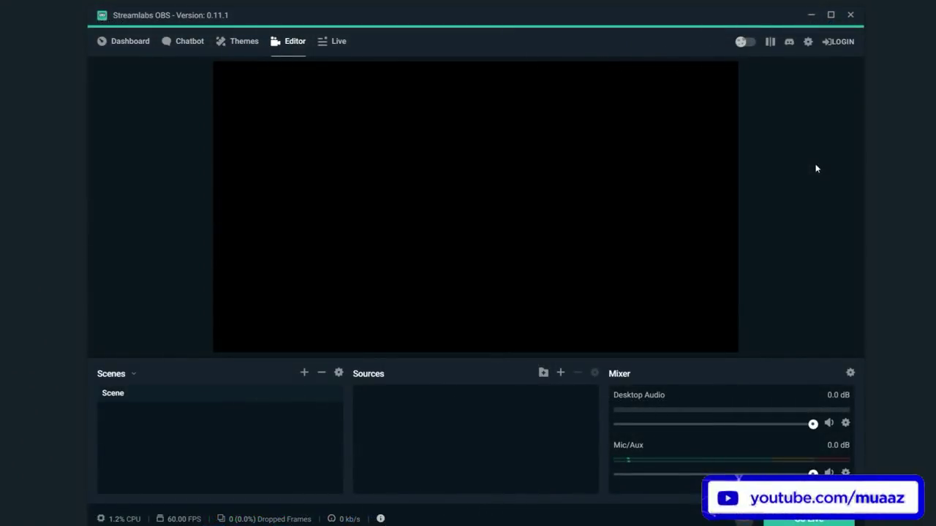
Sign in to Streamlabs OBS through YouTube, choose the Google account, and allow streamlabs.com to access it.
{"action": "left_click", "coordinate": [841, 41]}
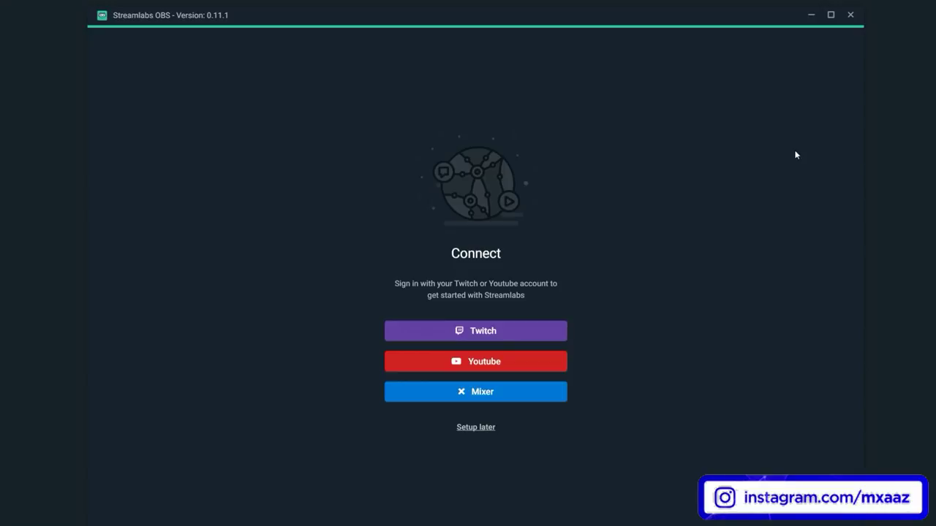
{"action": "left_click", "coordinate": [476, 427]}
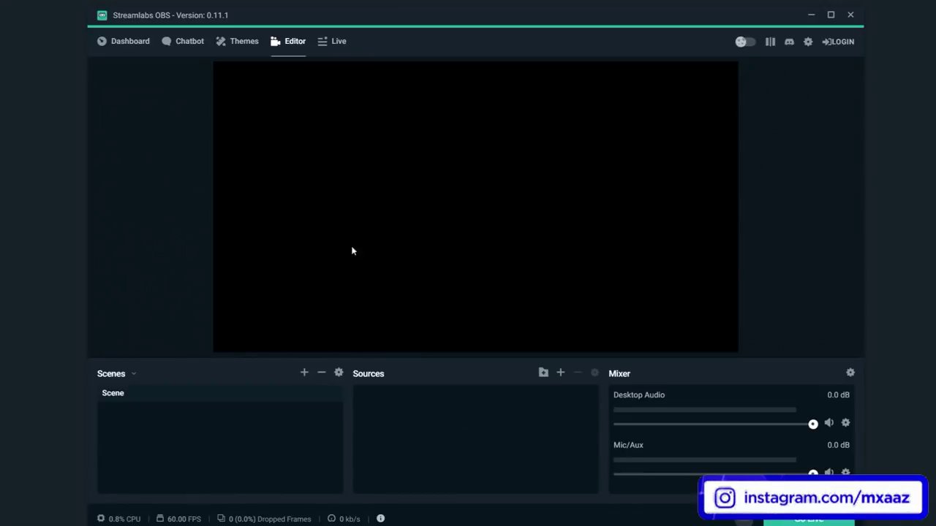
{"action": "left_click", "coordinate": [836, 46]}
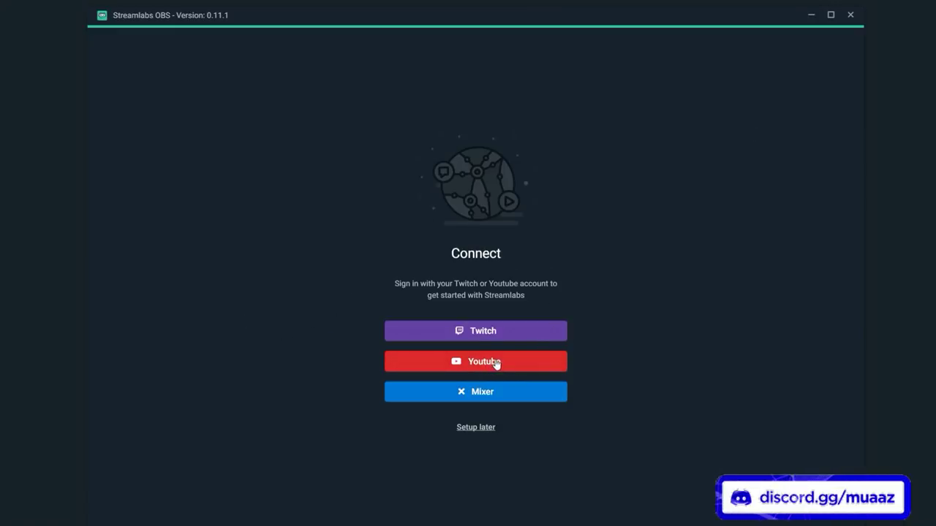
{"action": "left_click", "coordinate": [471, 365]}
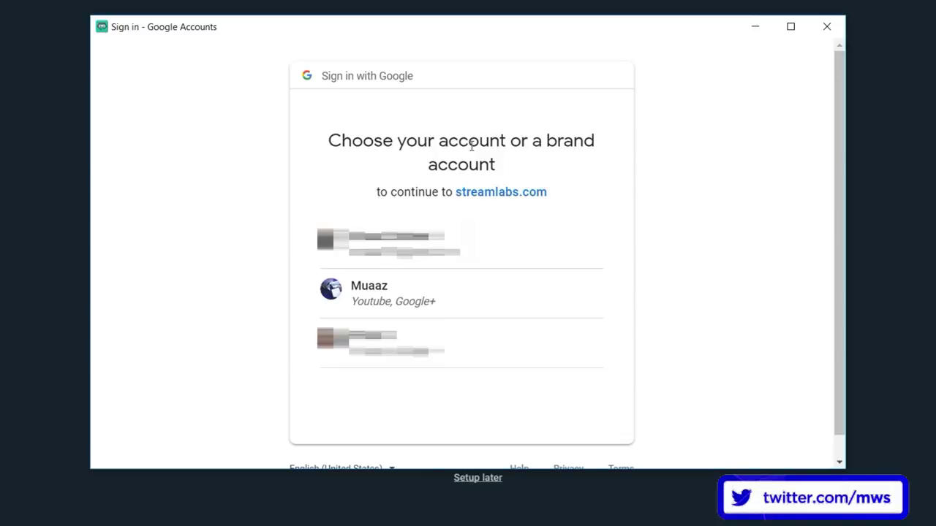
{"action": "left_click", "coordinate": [455, 362]}
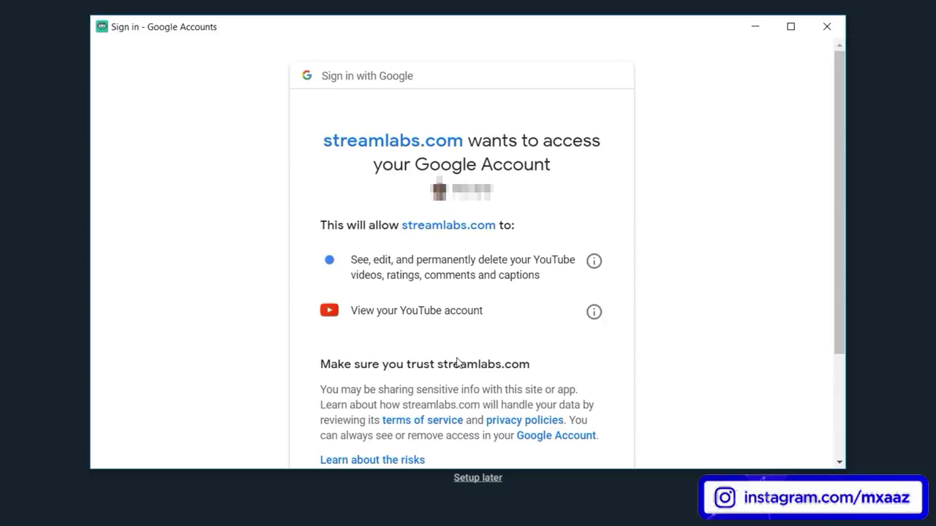
{"action": "scroll", "coordinate": [456, 362], "scroll_direction": "down", "scroll_amount": 3}
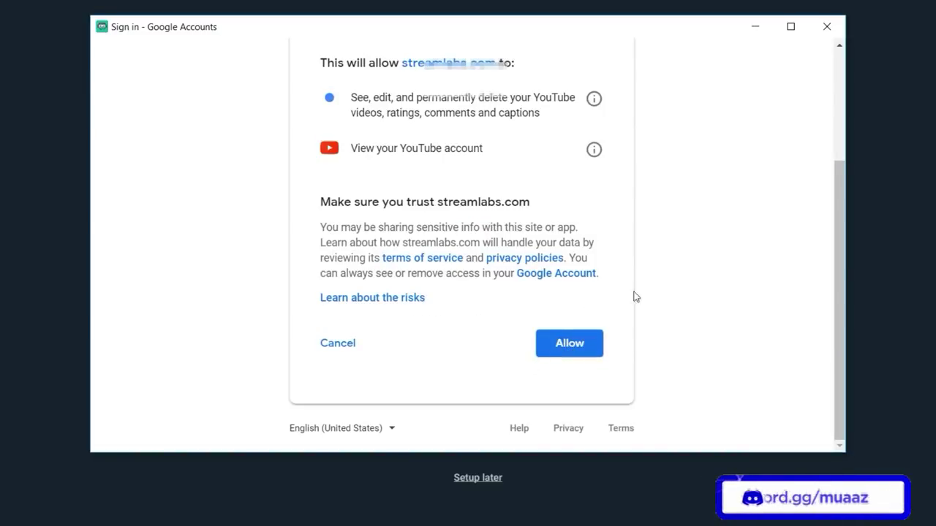
{"action": "left_click", "coordinate": [590, 349]}
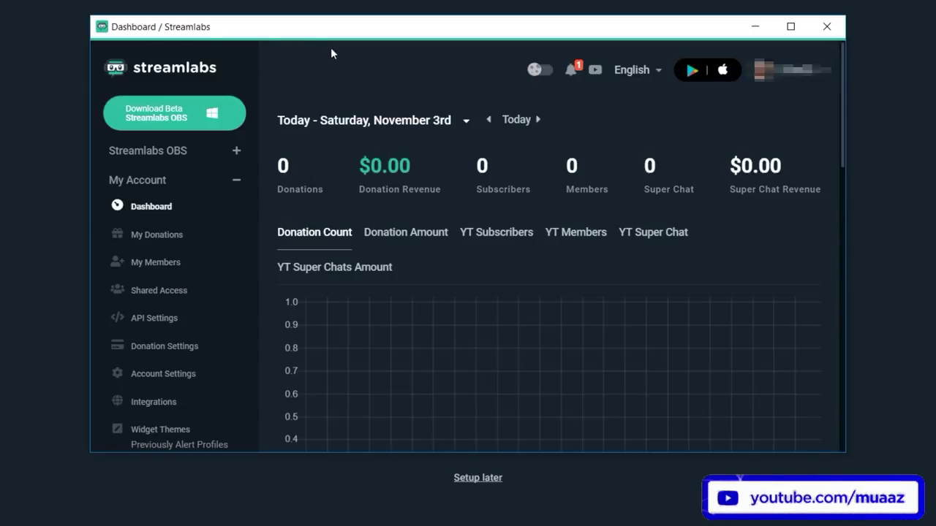
Close the Streamlabs dashboard window, connect YouTube again, and continue past the scene collections import.
{"action": "left_click", "coordinate": [827, 28]}
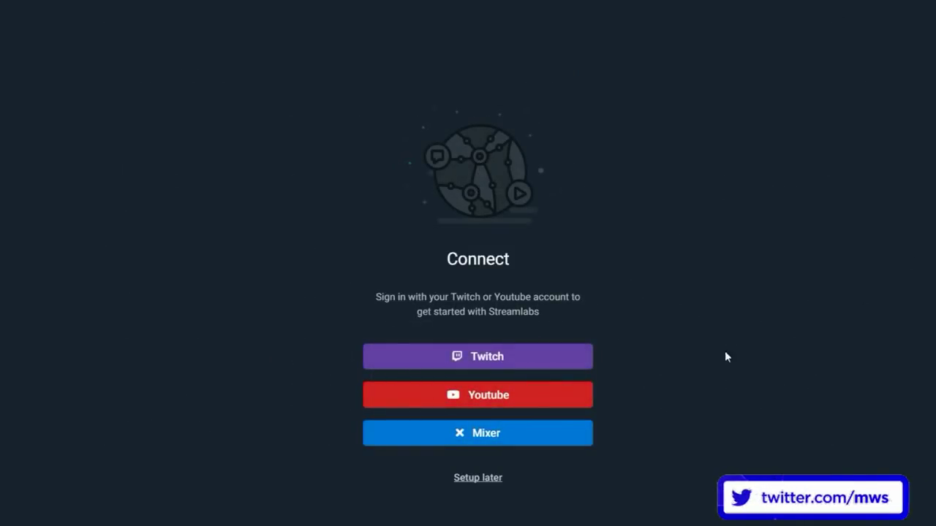
{"action": "left_click", "coordinate": [526, 392]}
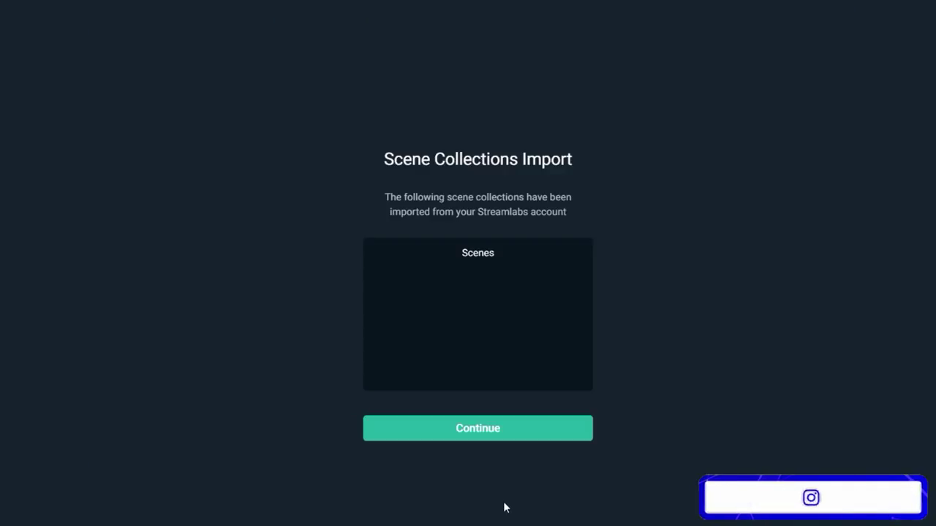
{"action": "left_click", "coordinate": [501, 439]}
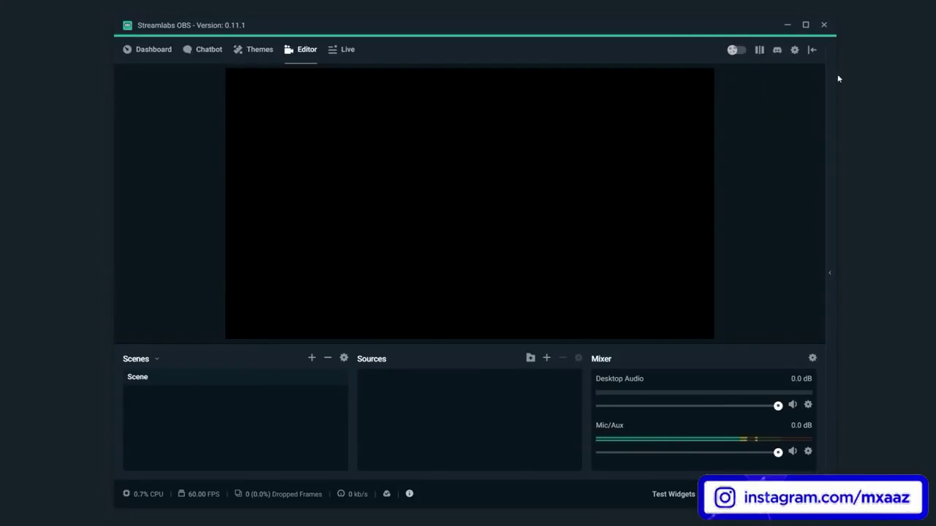
{"action": "left_click", "coordinate": [812, 51]}
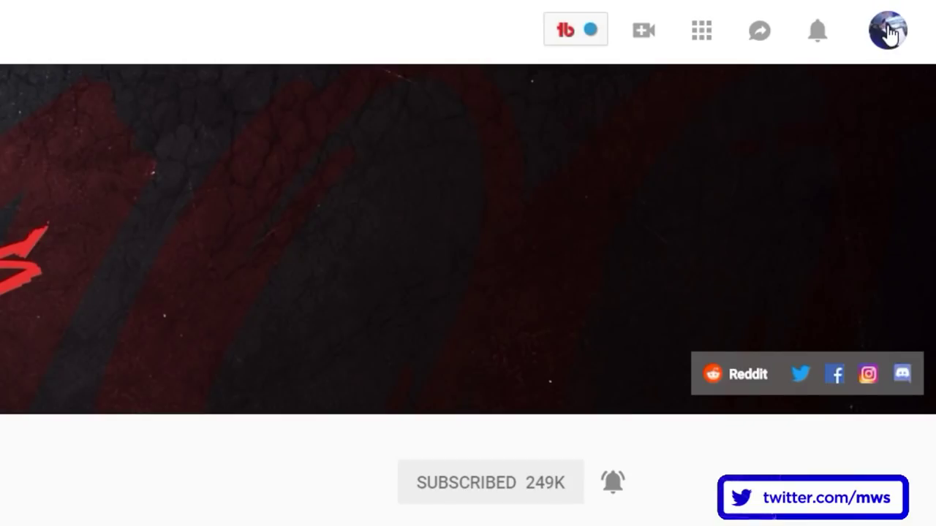
Switch to YouTube in the browser and open the Live Streaming section of Creator Studio from the channel account.
{"action": "left_click", "coordinate": [914, 14]}
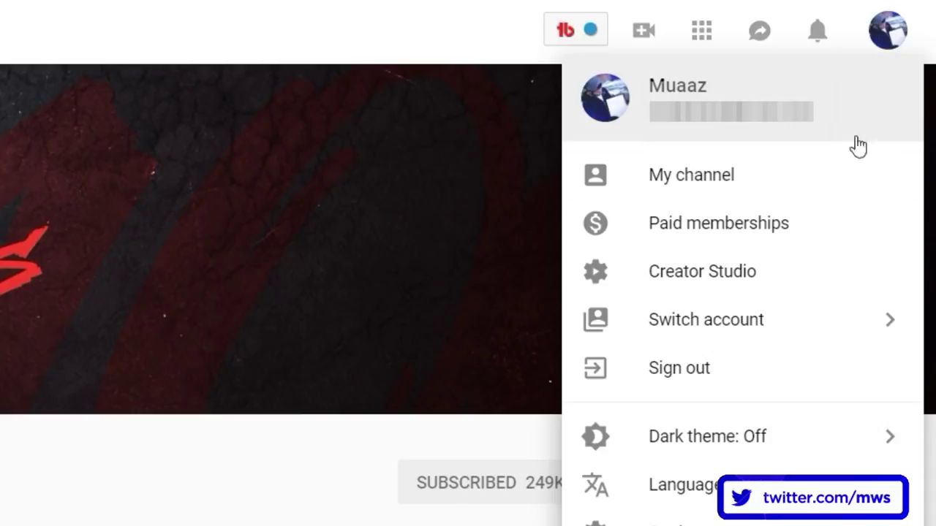
{"action": "left_click", "coordinate": [688, 280]}
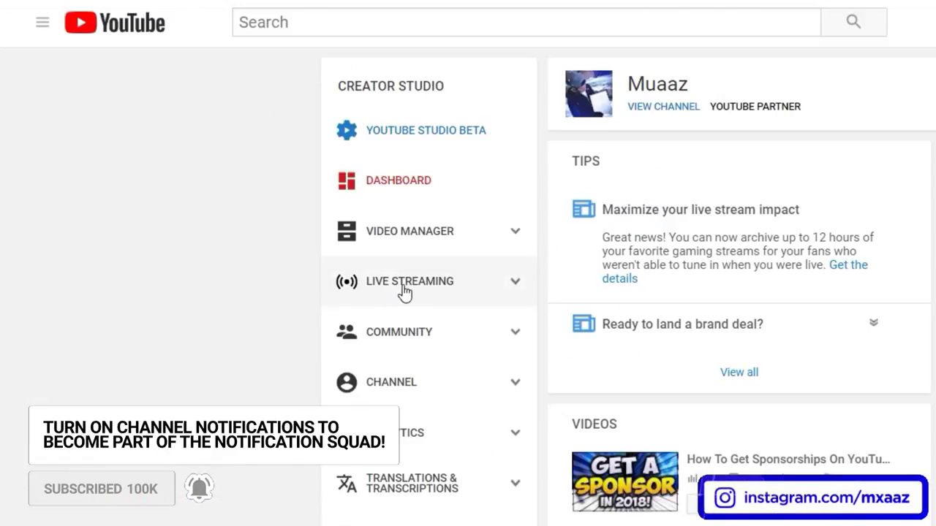
{"action": "left_click", "coordinate": [466, 275]}
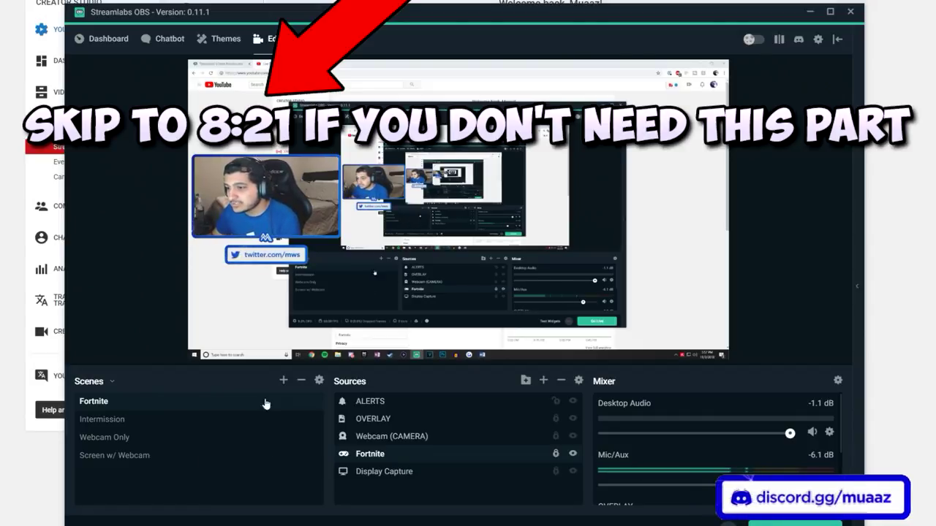
In Streamlabs OBS, create a scene named New Scene and add a new Display Capture source called Monitor to it.
{"action": "left_click", "coordinate": [284, 381]}
{"action": "left_click", "coordinate": [553, 336]}
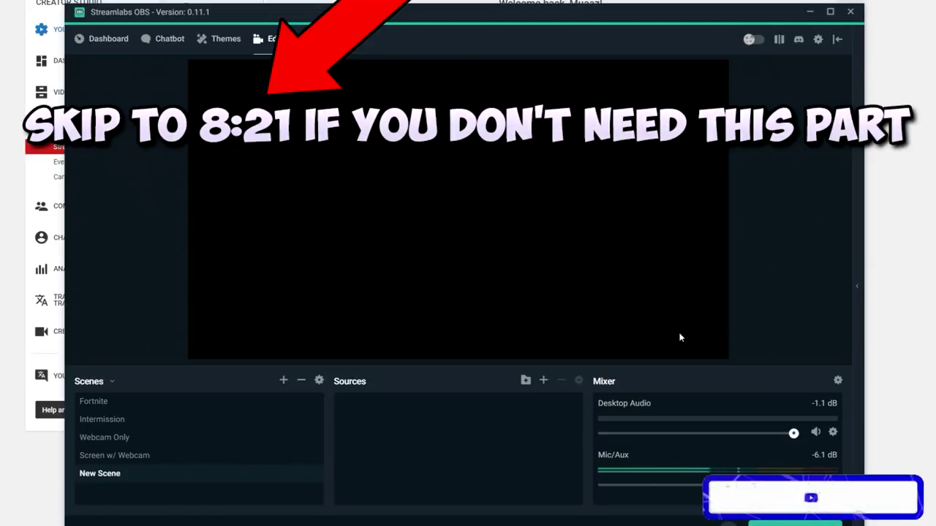
{"action": "left_click", "coordinate": [545, 381]}
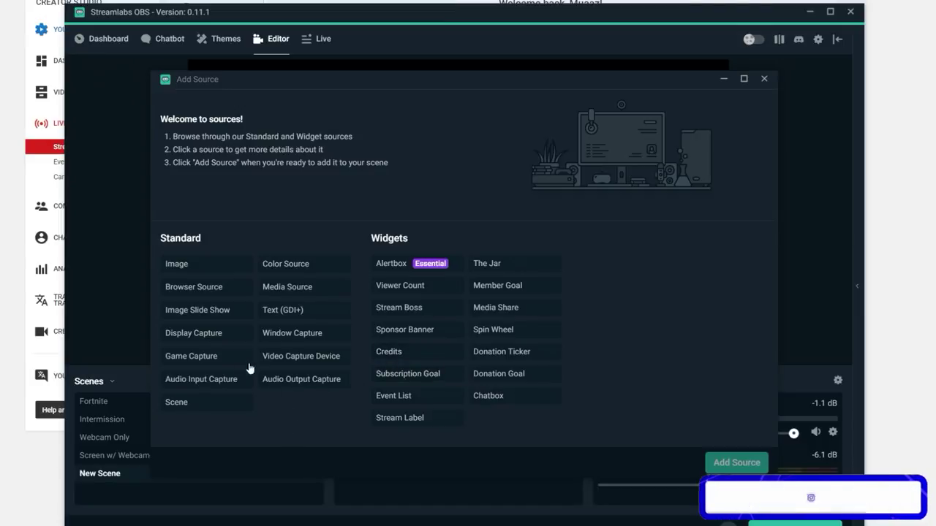
{"action": "left_click", "coordinate": [209, 335]}
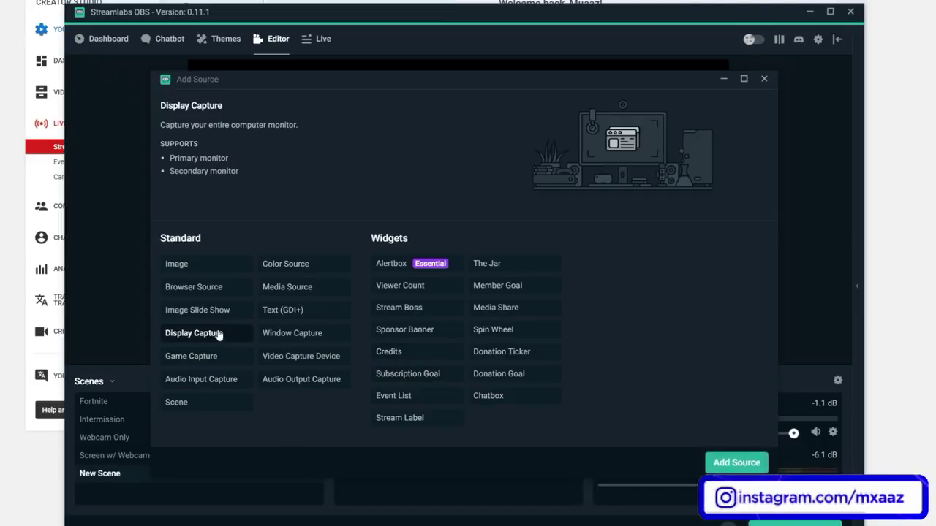
{"action": "left_click", "coordinate": [736, 463]}
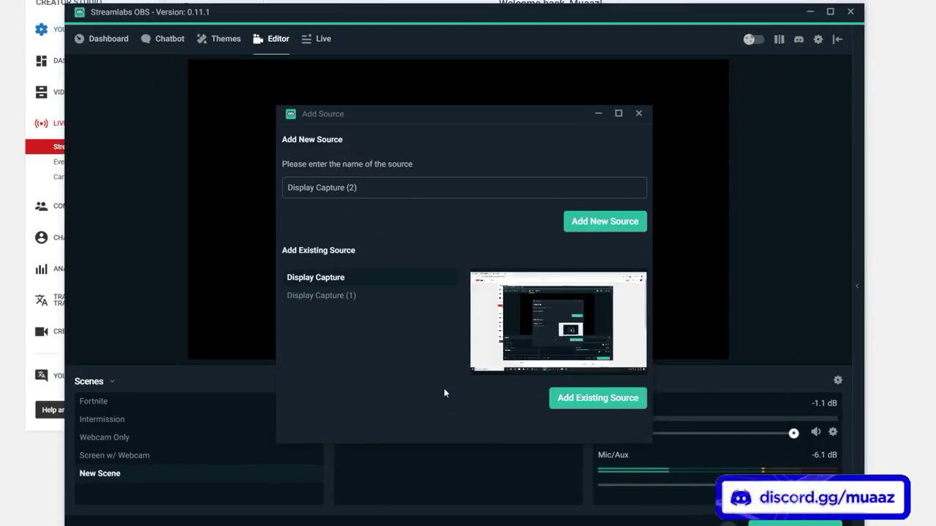
{"action": "left_click_drag", "start_coordinate": [436, 184], "coordinate": [215, 169]}
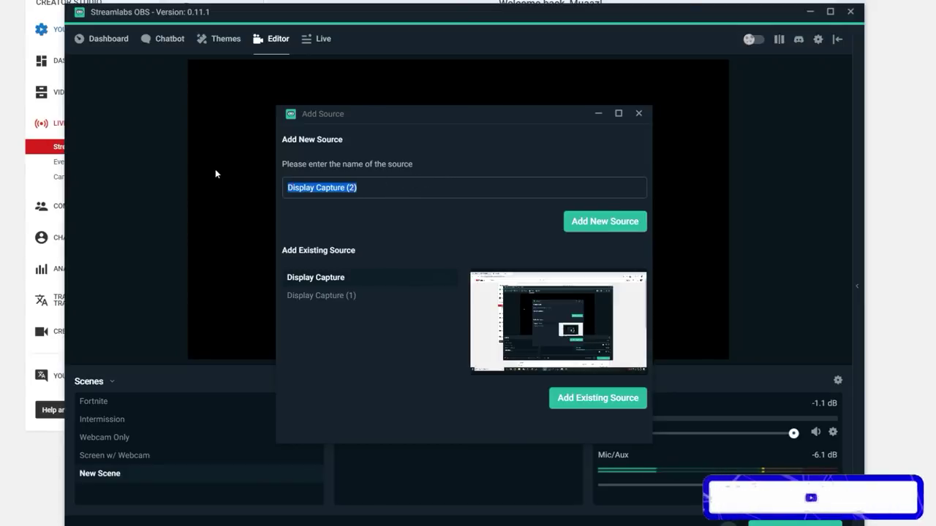
{"action": "type", "text": "Monitor"}
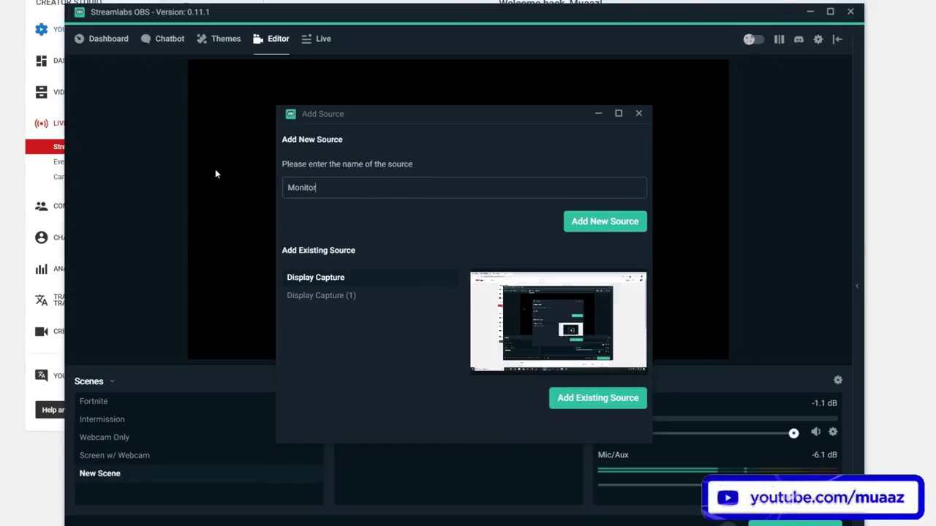
{"action": "left_click", "coordinate": [593, 222]}
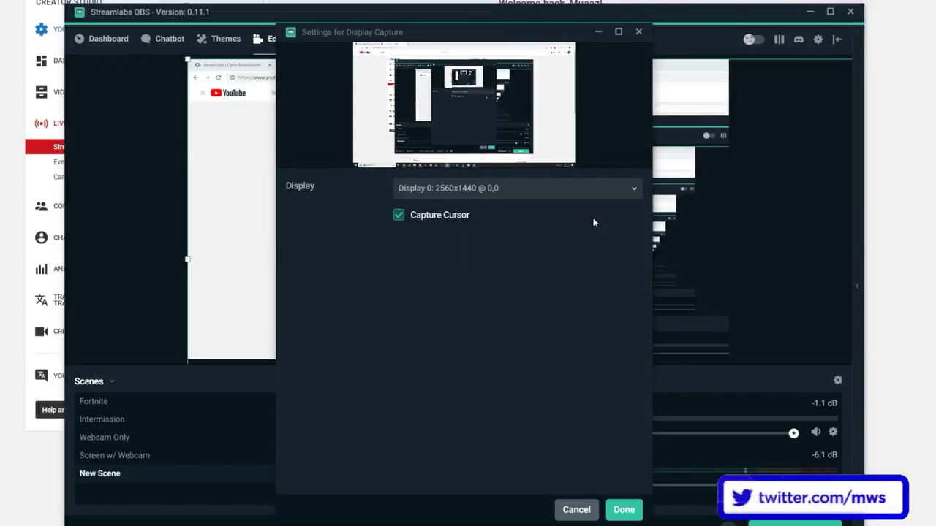
Finish the Monitor source settings with Display 0: 2560x1440 @ 0,0 as the display and cursor capture enabled.
{"action": "left_click", "coordinate": [596, 197]}
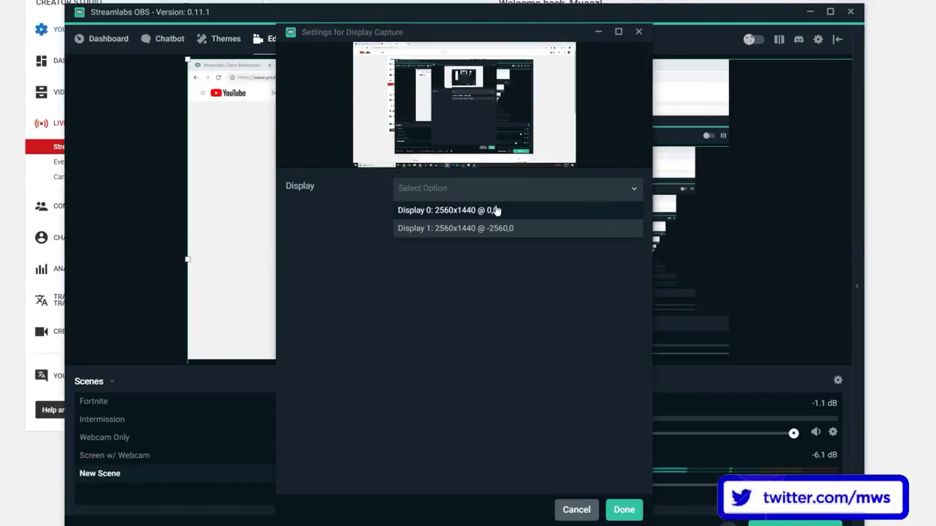
{"action": "left_click", "coordinate": [511, 341]}
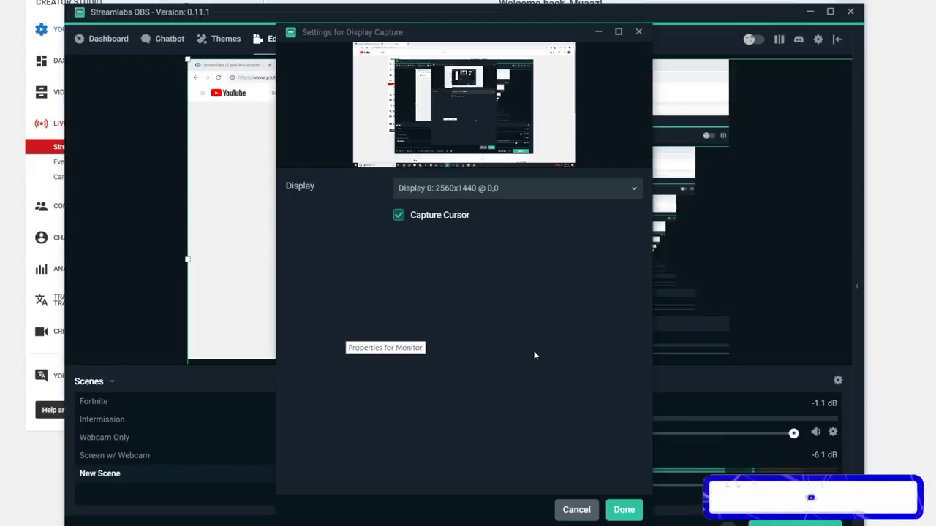
{"action": "left_click", "coordinate": [612, 510]}
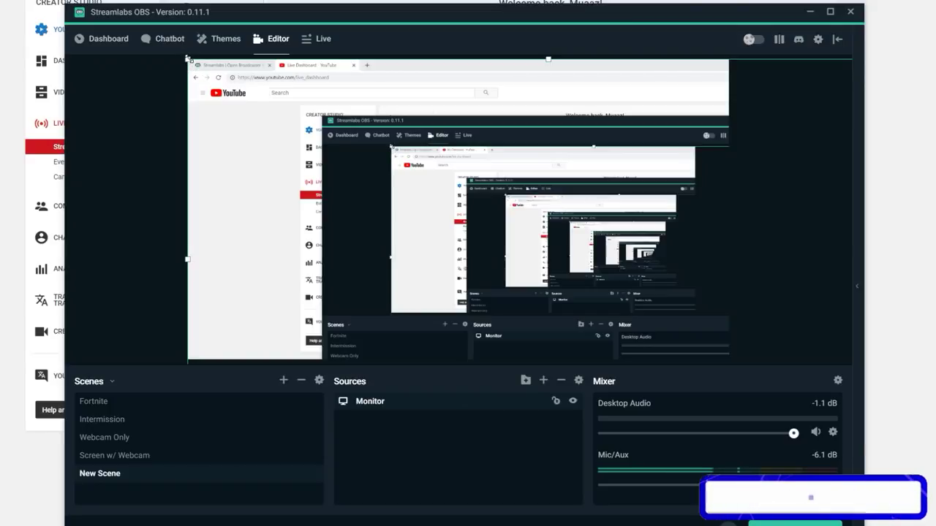
Reposition and scale the Monitor source in the preview so it fills the whole canvas, and deselect it.
{"action": "left_click_drag", "start_coordinate": [223, 102], "coordinate": [448, 228]}
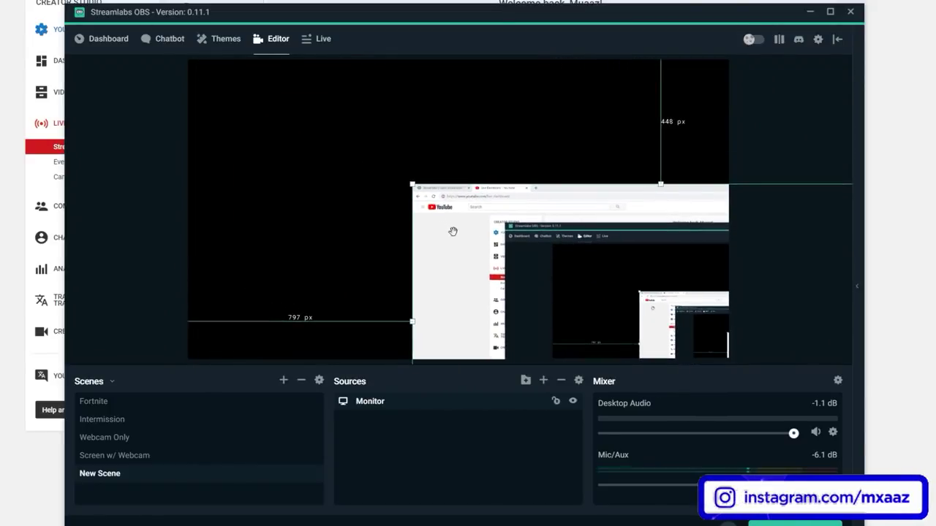
{"action": "left_click_drag", "start_coordinate": [703, 287], "coordinate": [475, 168]}
{"action": "left_click_drag", "start_coordinate": [685, 335], "coordinate": [730, 361]}
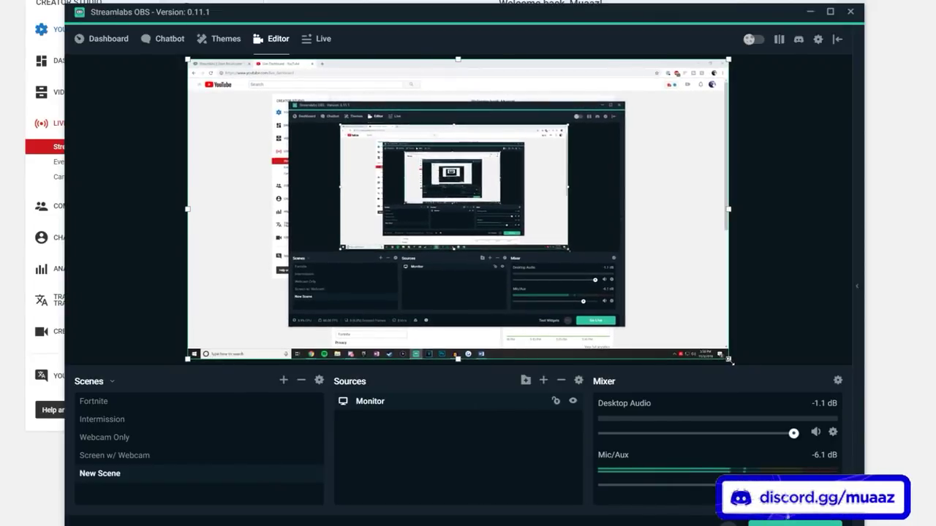
{"action": "left_click", "coordinate": [796, 347]}
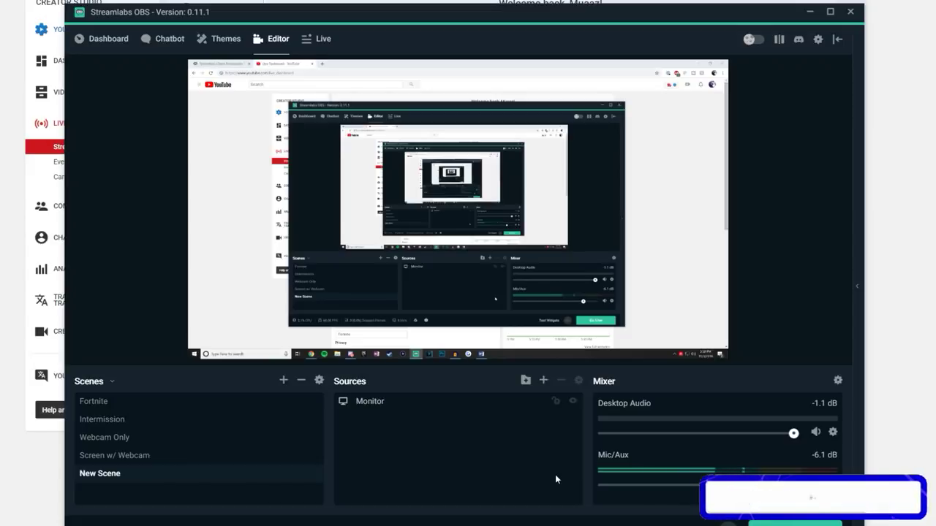
Add a new Video Capture Device source to New Scene, keeping the default source name.
{"action": "left_click", "coordinate": [543, 382]}
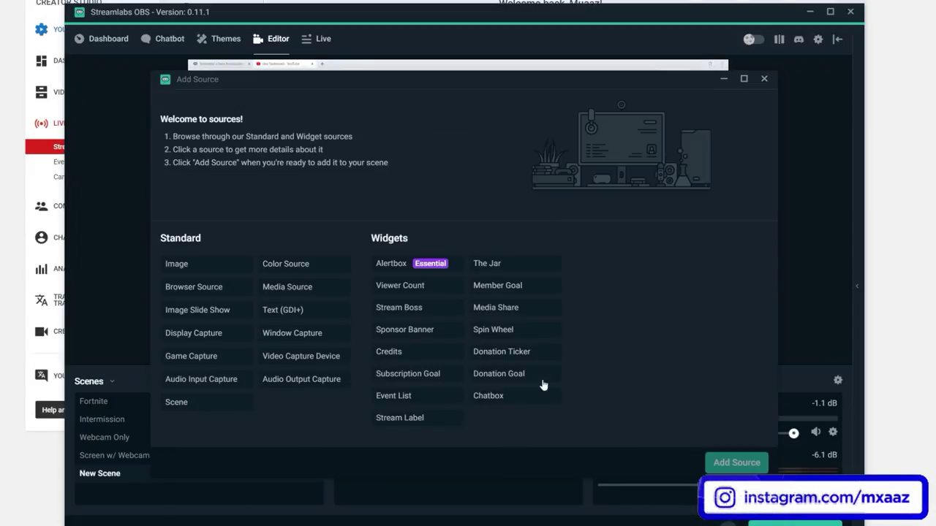
{"action": "left_click", "coordinate": [289, 358]}
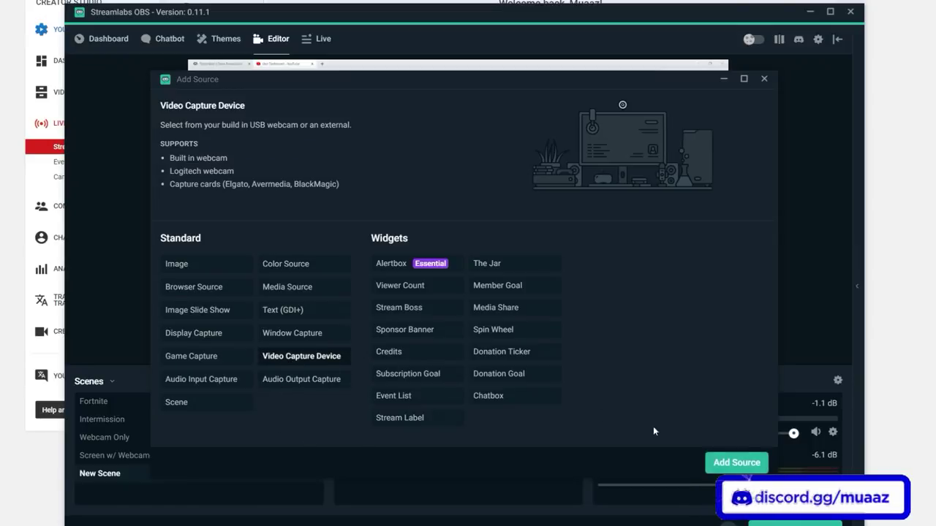
{"action": "left_click", "coordinate": [736, 462]}
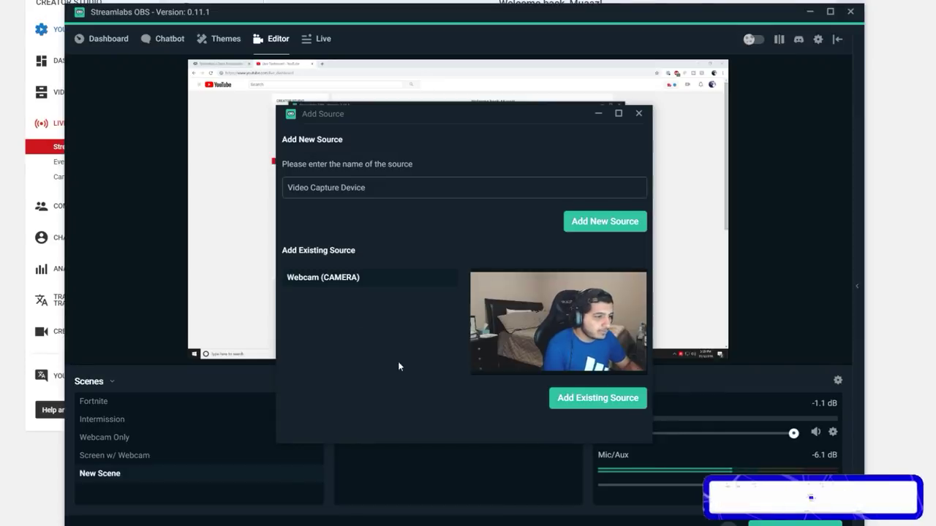
{"action": "left_click_drag", "start_coordinate": [413, 188], "coordinate": [224, 184]}
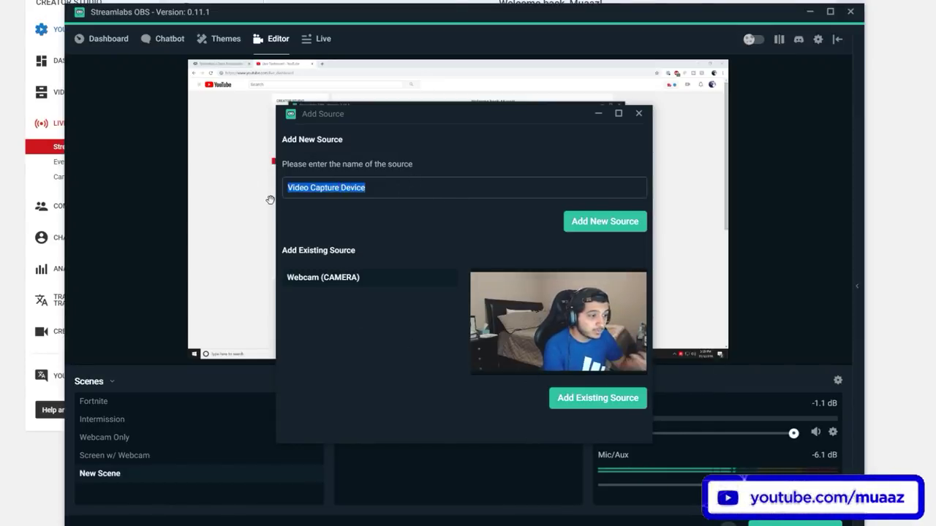
{"action": "left_click", "coordinate": [594, 224]}
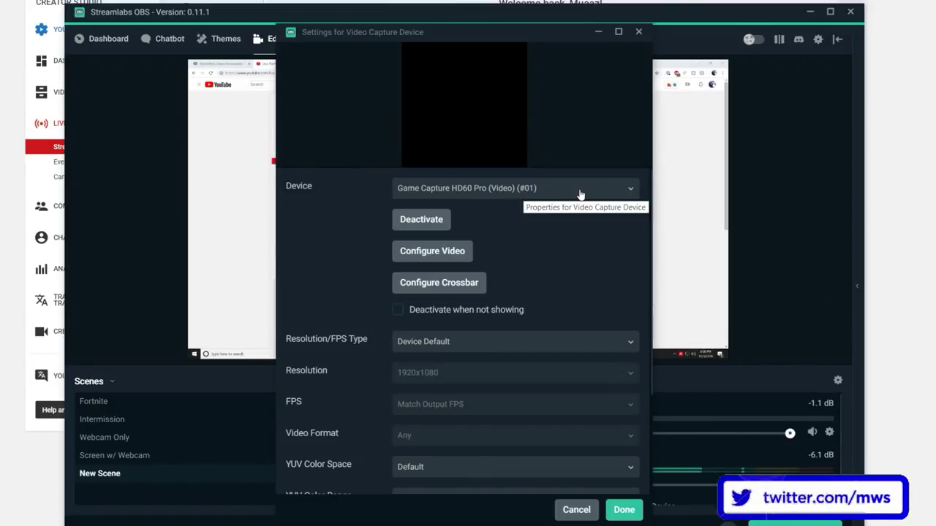
Review the available devices and capture properties of the Video Capture Device source, and cancel its settings.
{"action": "left_click", "coordinate": [574, 192]}
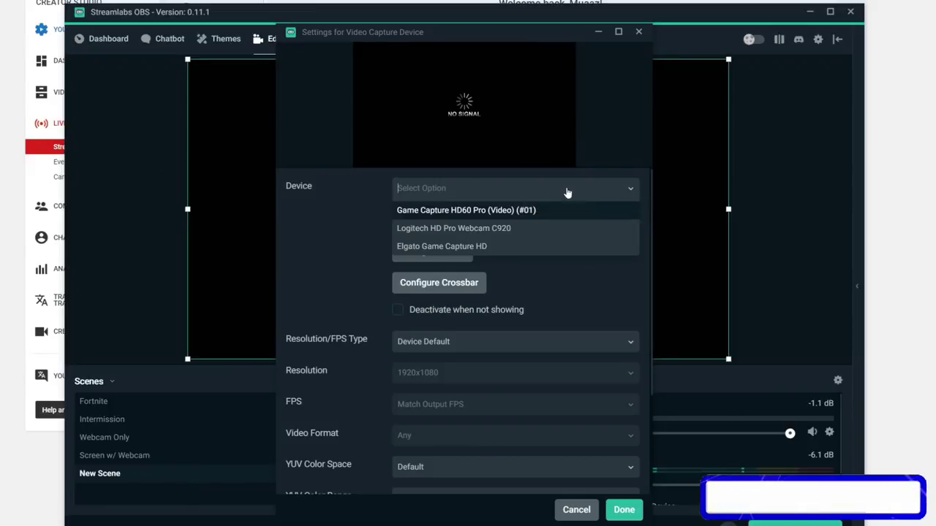
{"action": "left_click", "coordinate": [468, 210]}
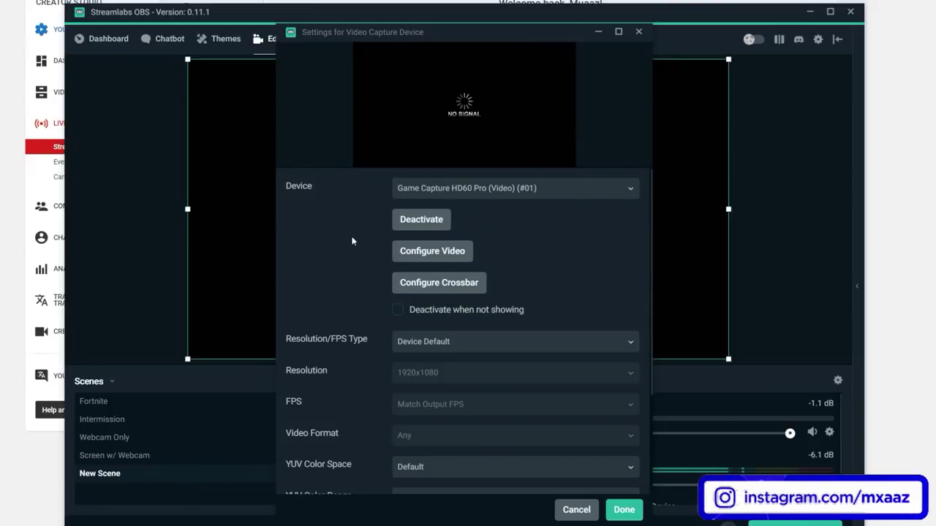
{"action": "left_click", "coordinate": [449, 191]}
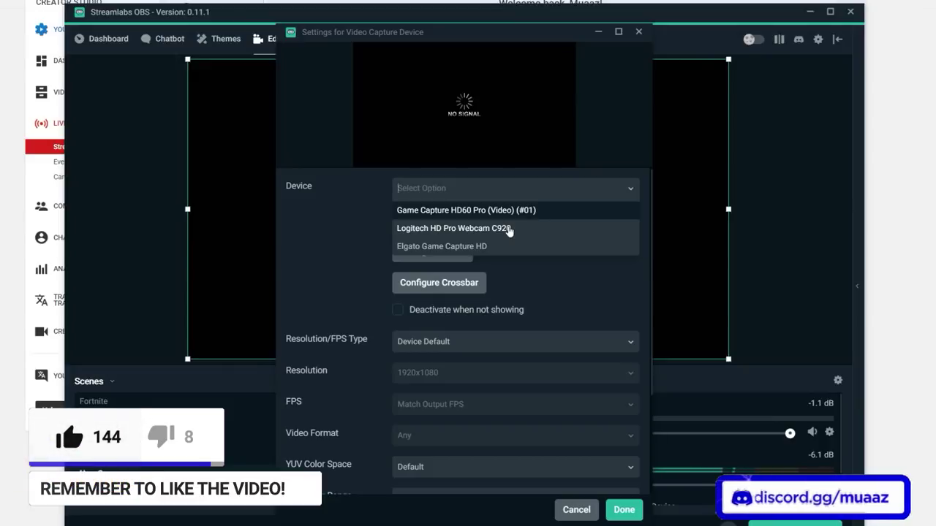
{"action": "left_click", "coordinate": [364, 262]}
{"action": "scroll", "coordinate": [432, 267], "scroll_direction": "down", "scroll_amount": 2}
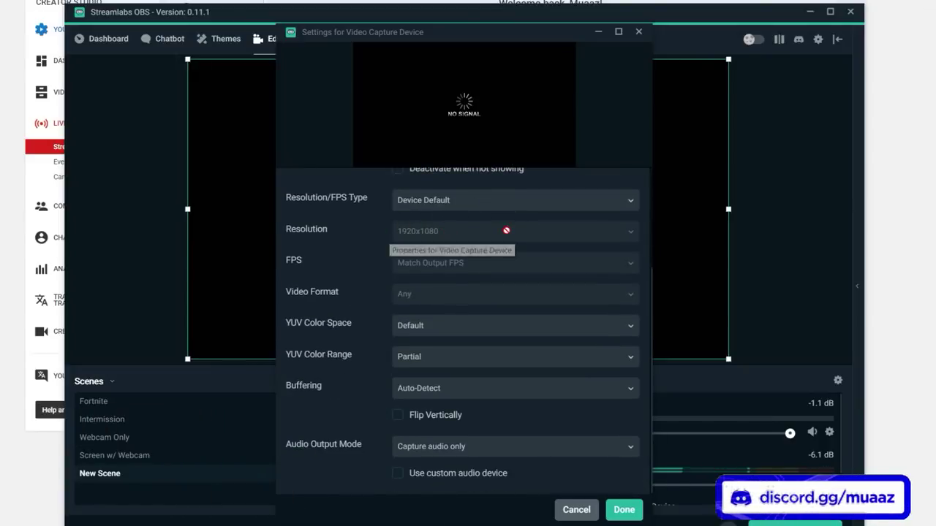
{"action": "left_click", "coordinate": [577, 511]}
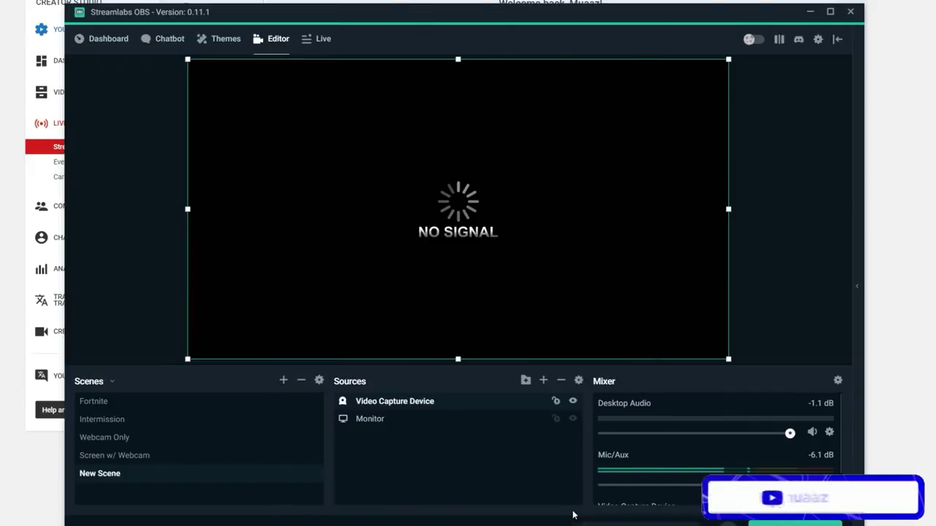
Remove the Video Capture Device source from New Scene and add the existing Webcam (CAMERA) source in its place.
{"action": "left_click", "coordinate": [561, 382]}
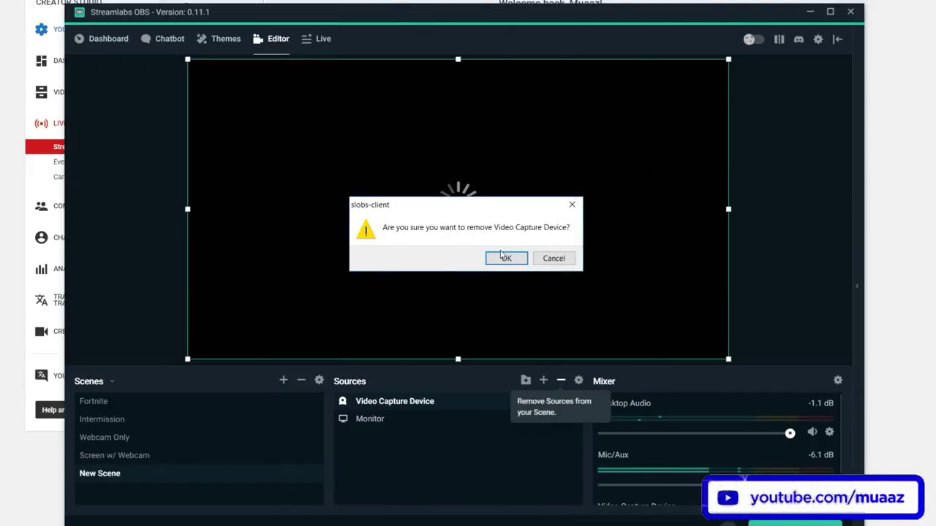
{"action": "left_click", "coordinate": [505, 257]}
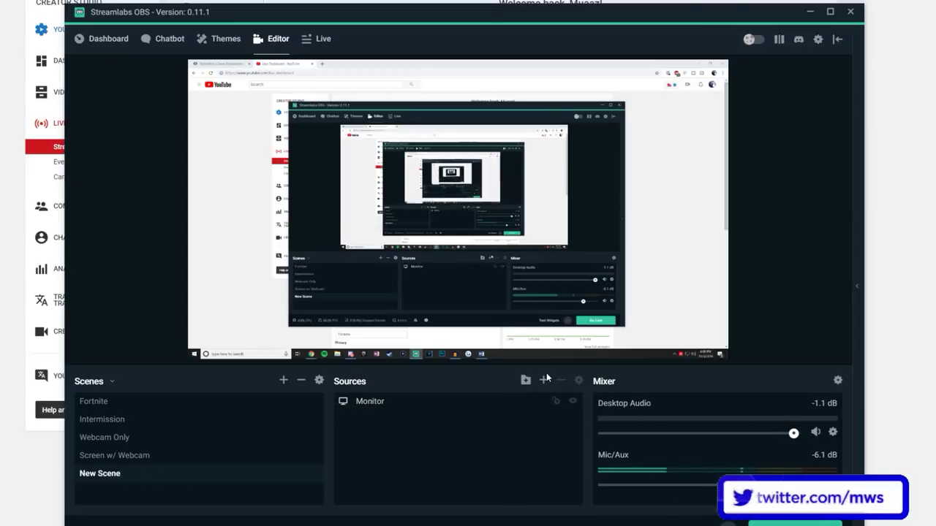
{"action": "left_click", "coordinate": [544, 380]}
{"action": "left_click", "coordinate": [310, 359]}
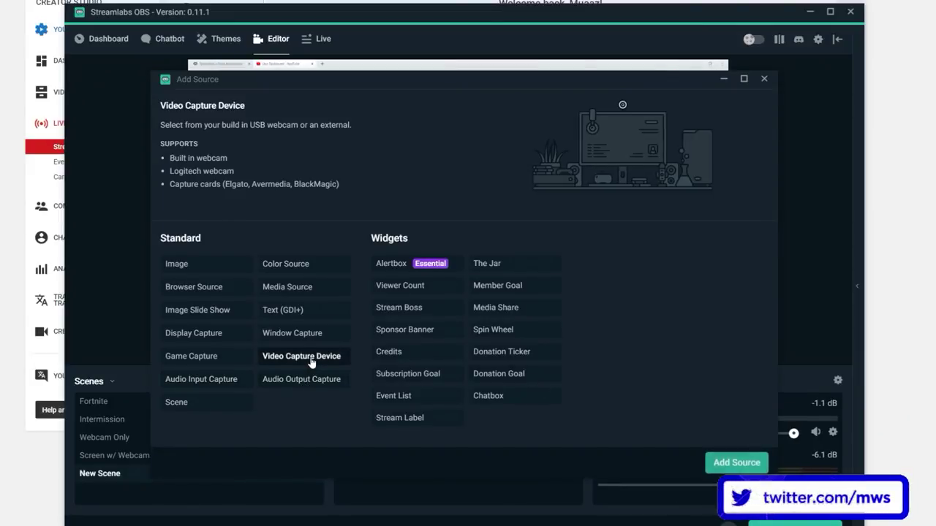
{"action": "left_click", "coordinate": [737, 462]}
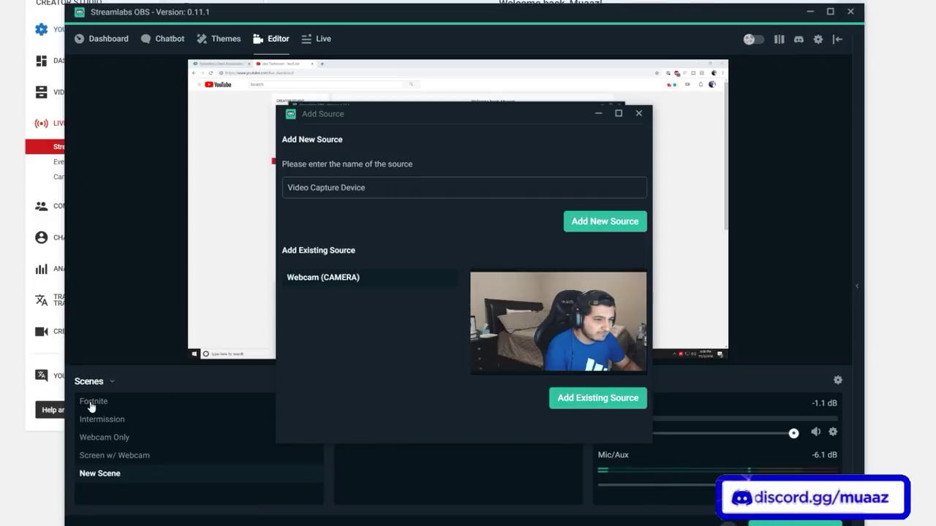
{"action": "left_click", "coordinate": [578, 399]}
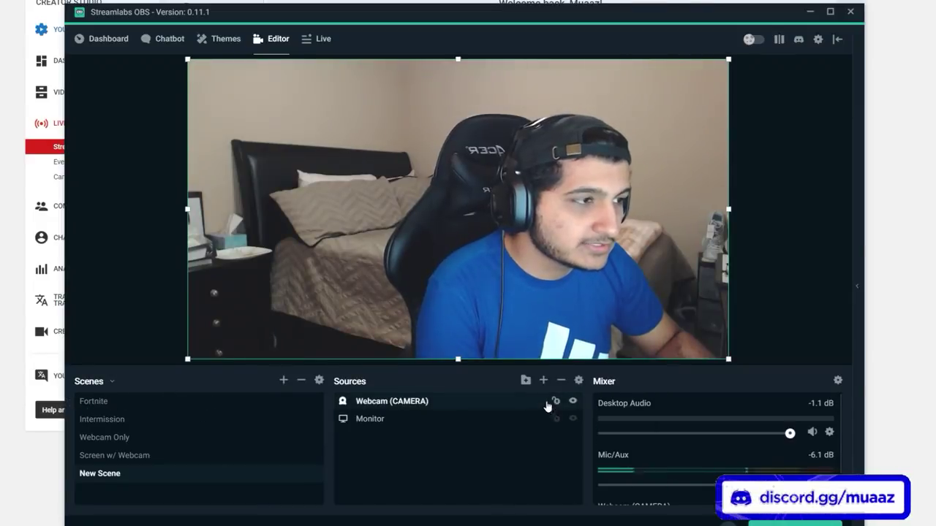
Shrink the webcam source, crop its left side, and place it against the canvas's left edge over the Monitor capture.
{"action": "left_click_drag", "start_coordinate": [728, 359], "coordinate": [411, 183]}
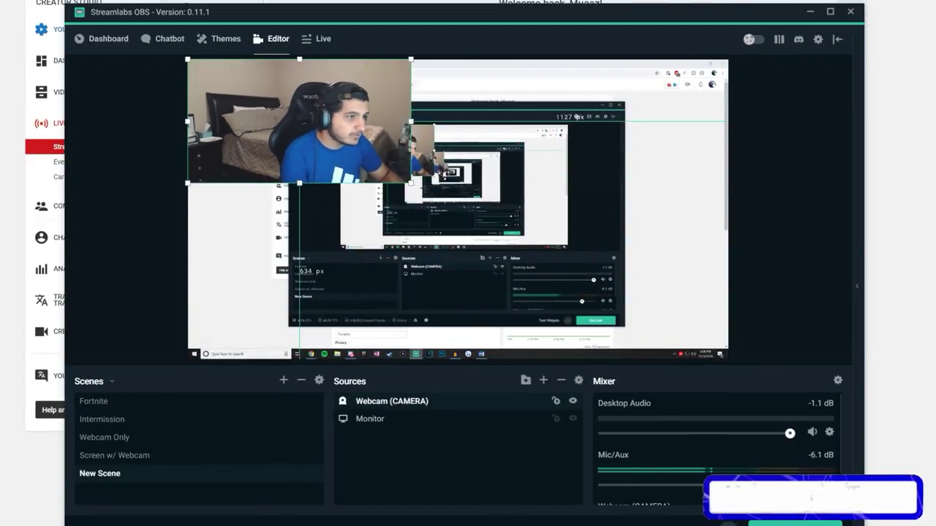
{"action": "left_click_drag", "start_coordinate": [284, 99], "coordinate": [281, 217]}
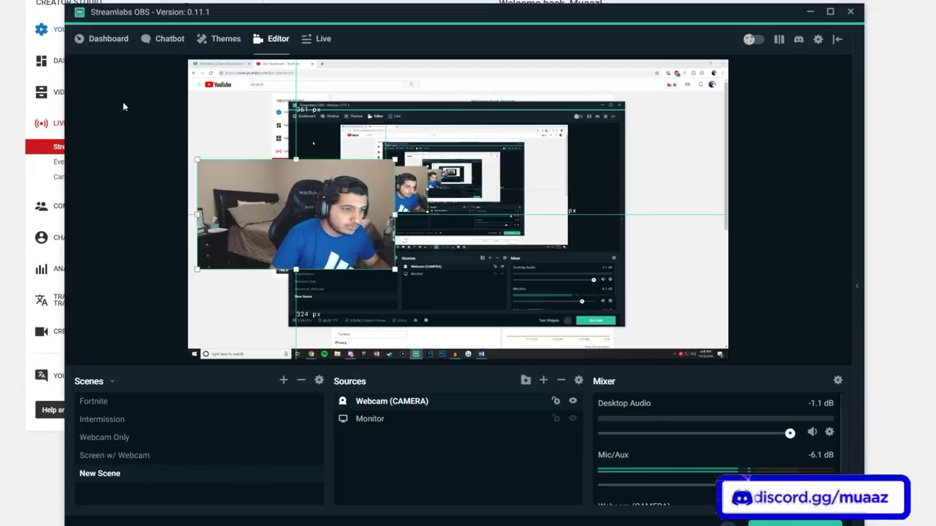
{"action": "left_click_drag", "start_coordinate": [198, 215], "coordinate": [290, 218]}
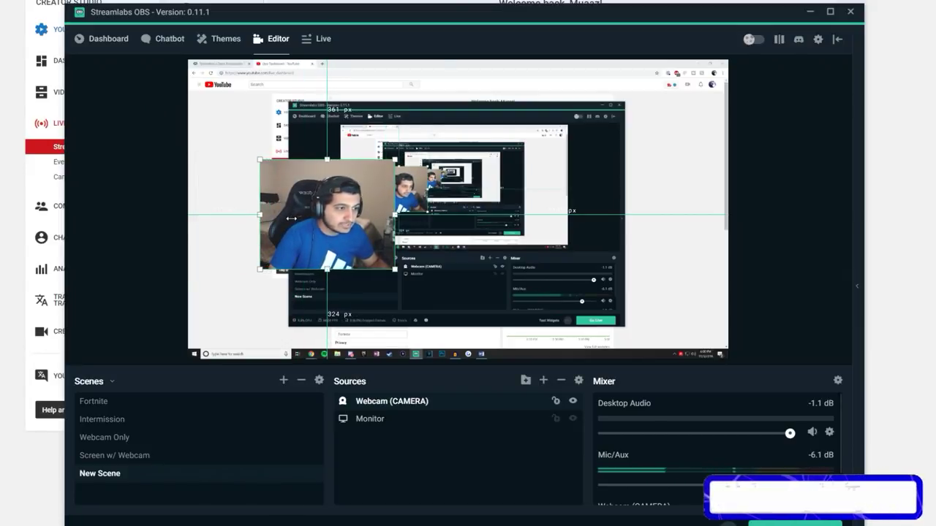
{"action": "left_click_drag", "start_coordinate": [326, 162], "coordinate": [332, 164]}
{"action": "left_click_drag", "start_coordinate": [400, 211], "coordinate": [288, 202]}
{"action": "left_click", "coordinate": [389, 227]}
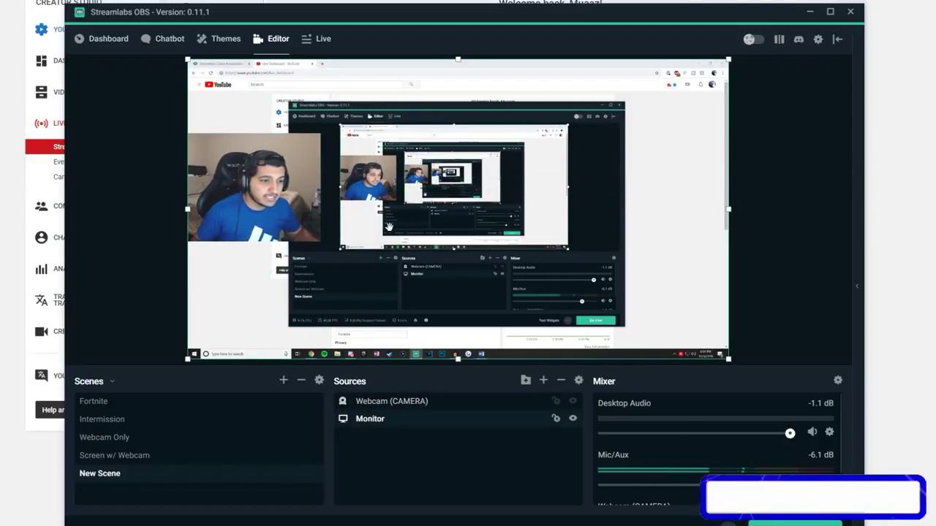
Switch to the Fortnite scene, browse the scene themes including the Geometric Madness previews, and return to the scene editor.
{"action": "left_click", "coordinate": [125, 402]}
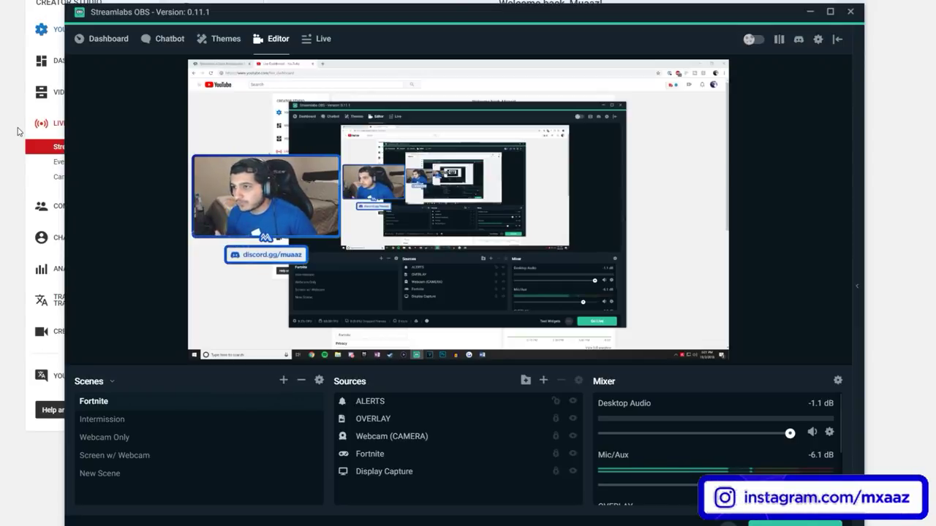
{"action": "left_click", "coordinate": [223, 41]}
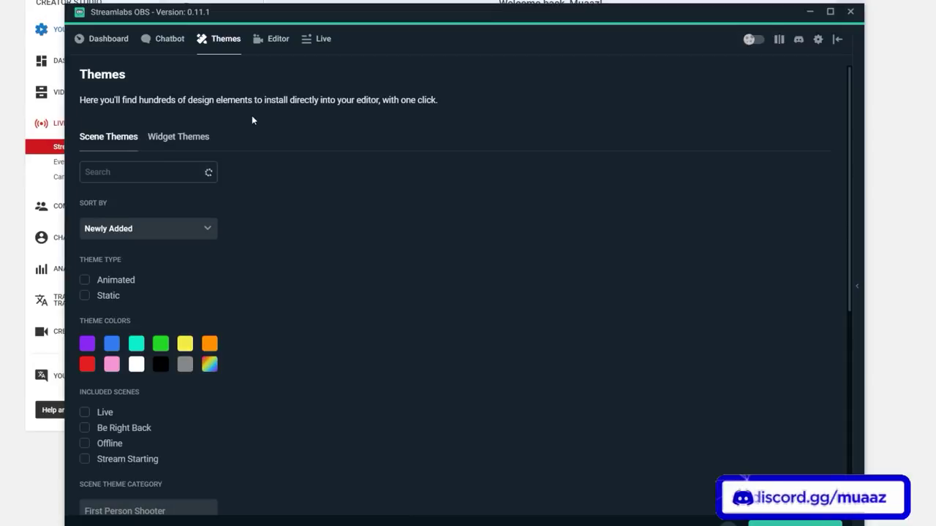
{"action": "scroll", "coordinate": [290, 122], "scroll_direction": "down", "scroll_amount": 1}
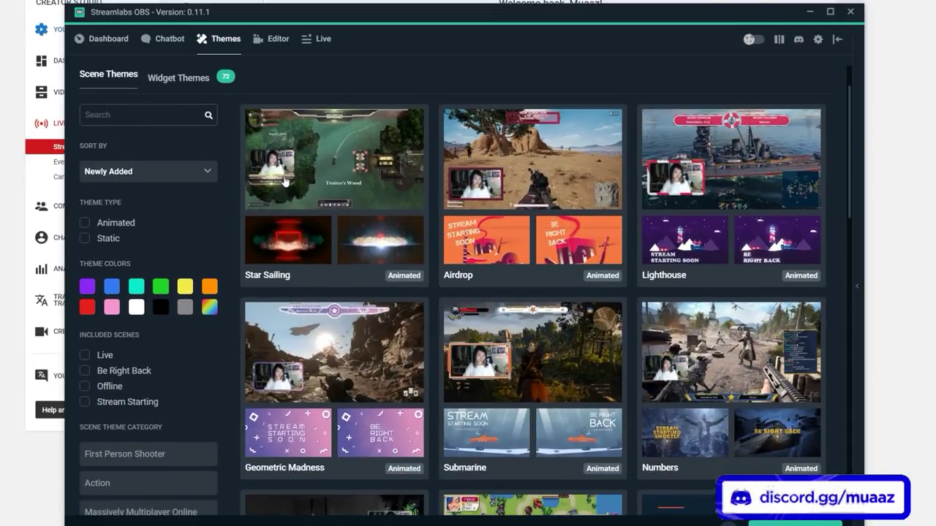
{"action": "scroll", "coordinate": [391, 219], "scroll_direction": "down", "scroll_amount": 15}
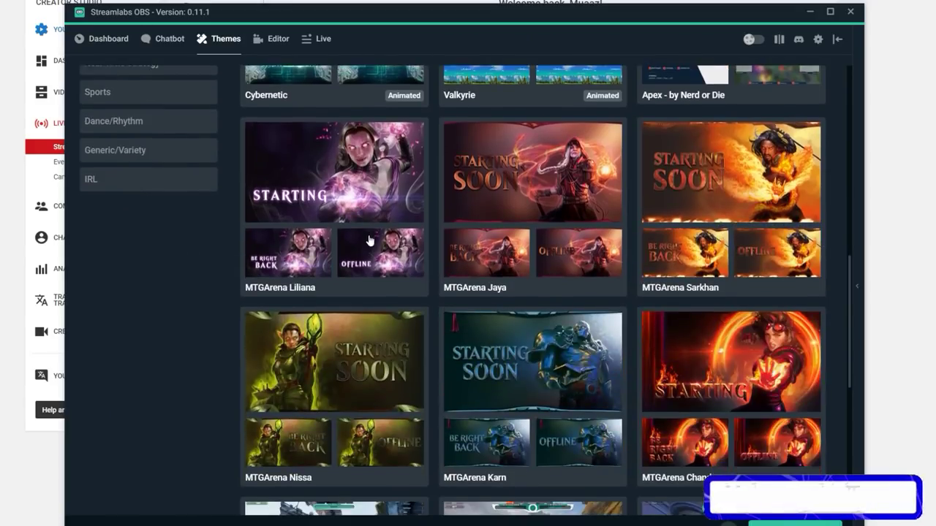
{"action": "scroll", "coordinate": [390, 220], "scroll_direction": "up", "scroll_amount": 12}
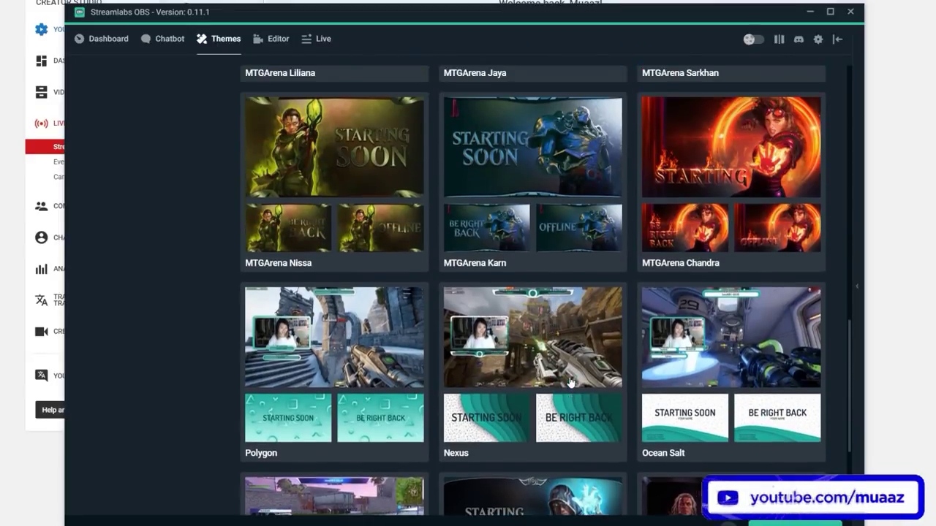
{"action": "scroll", "coordinate": [596, 308], "scroll_direction": "up", "scroll_amount": 2}
{"action": "scroll", "coordinate": [596, 308], "scroll_direction": "down", "scroll_amount": 2}
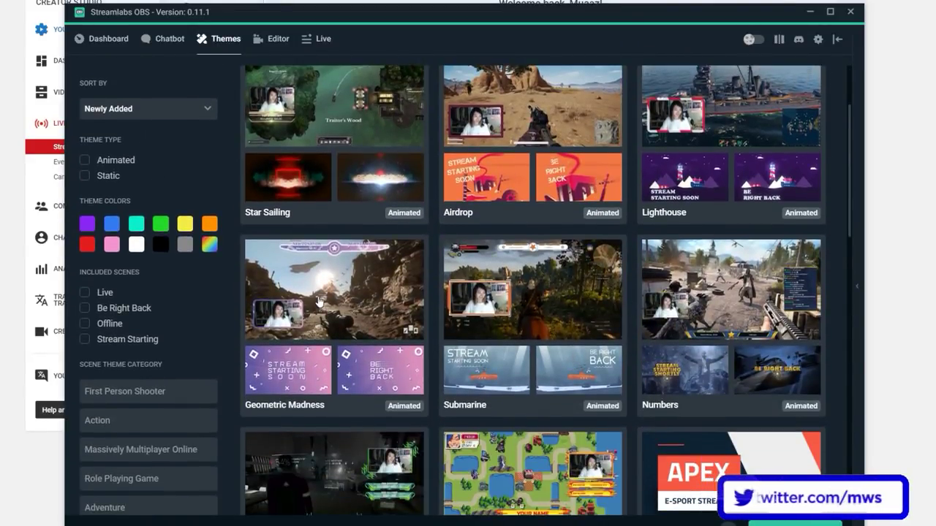
{"action": "left_click", "coordinate": [319, 301]}
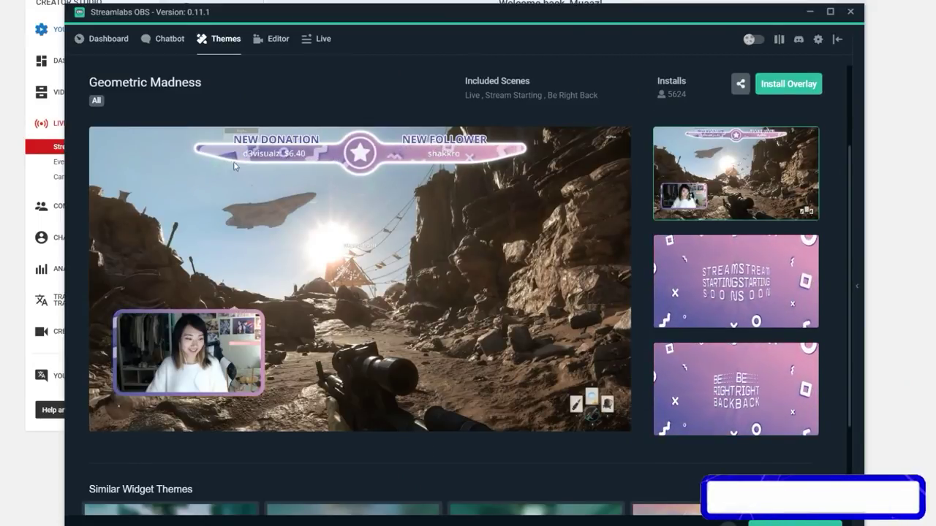
{"action": "left_click", "coordinate": [737, 284]}
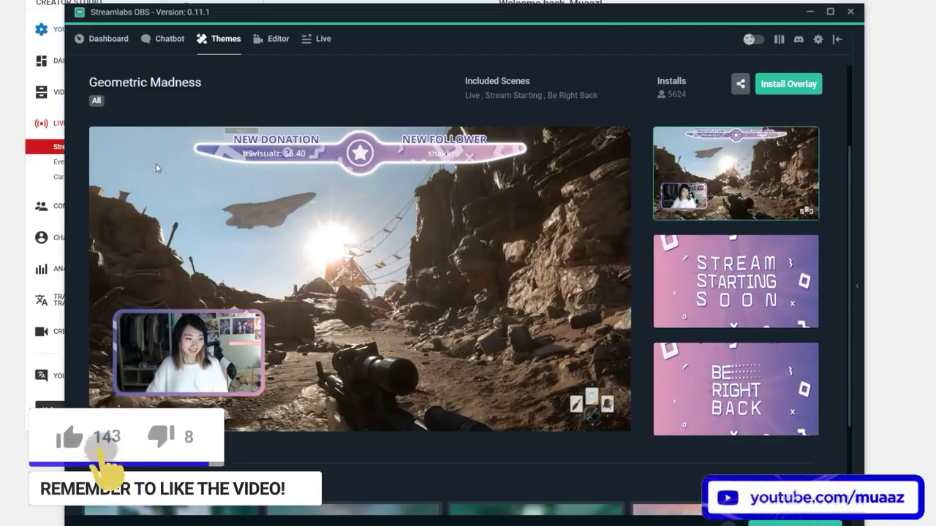
{"action": "left_click", "coordinate": [278, 47]}
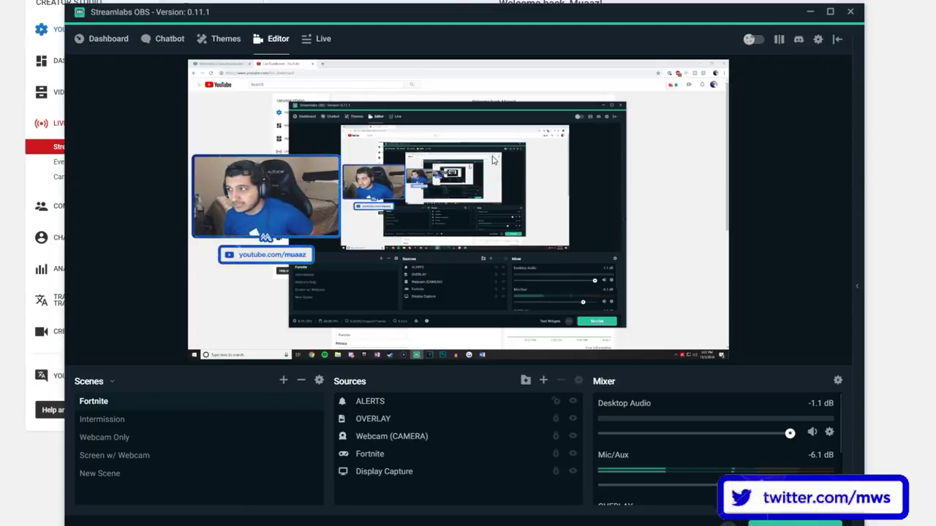
Review the stream service settings and the Output Mode options in the application settings, leaving Simple selected.
{"action": "left_click", "coordinate": [818, 40]}
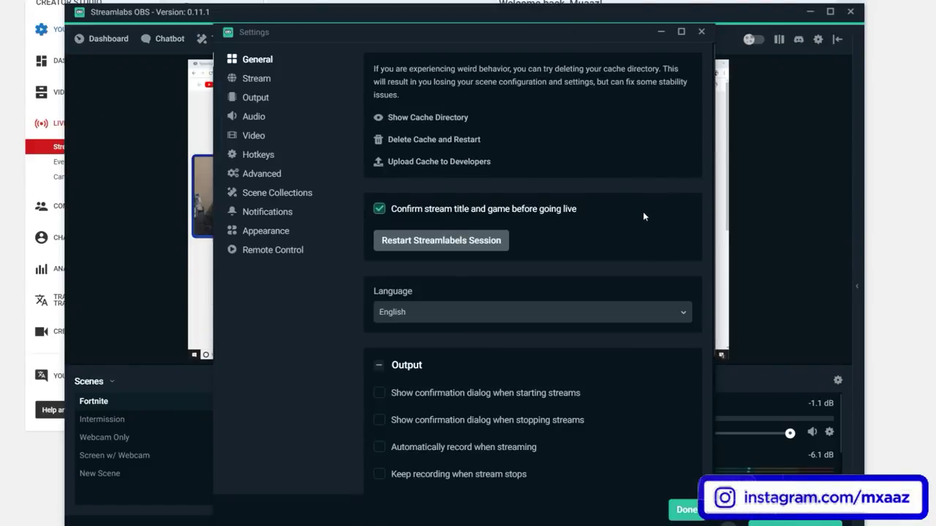
{"action": "left_click", "coordinate": [262, 78]}
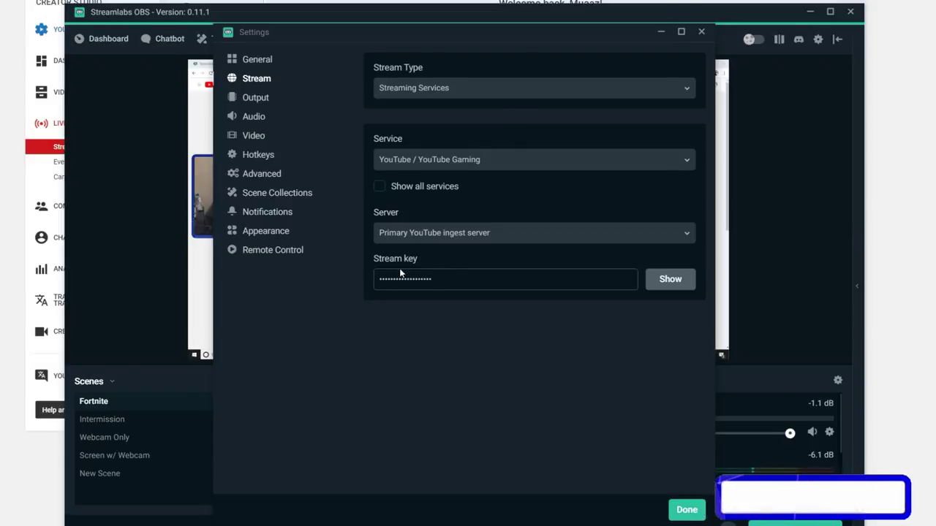
{"action": "left_click", "coordinate": [254, 99]}
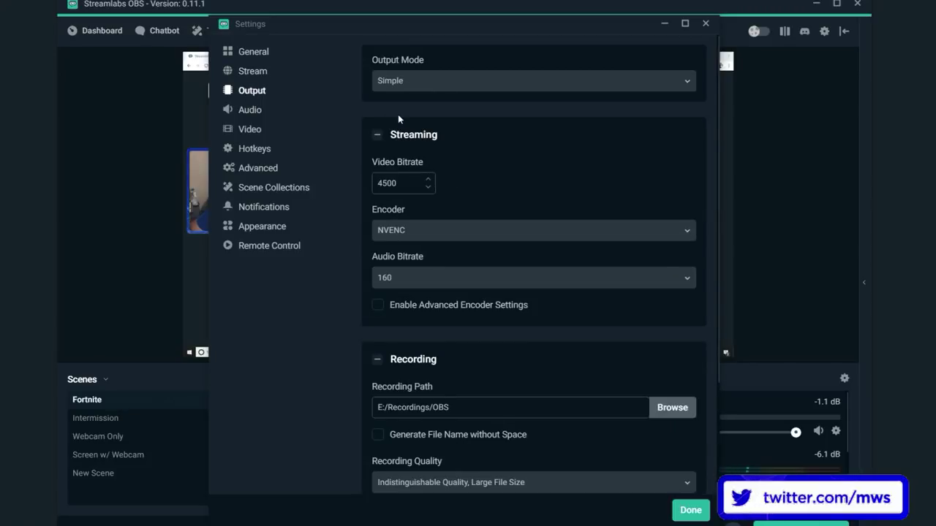
{"action": "left_click", "coordinate": [432, 82]}
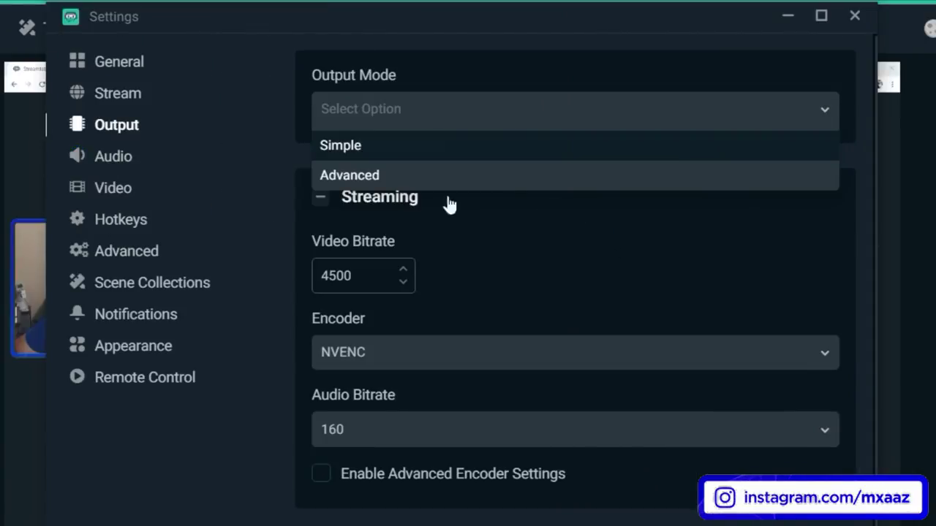
{"action": "left_click", "coordinate": [285, 154]}
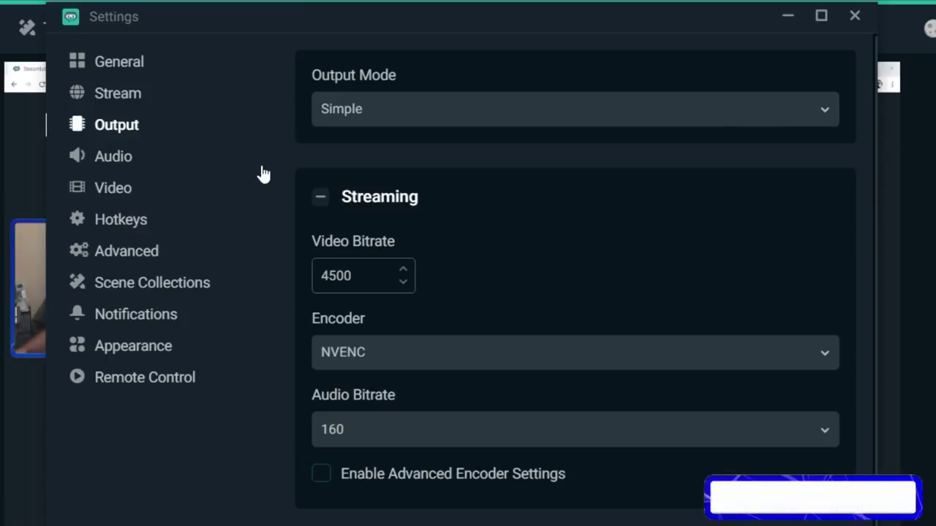
Choose NVENC as the streaming encoder and review the streaming and recording output settings.
{"action": "left_click", "coordinate": [415, 357]}
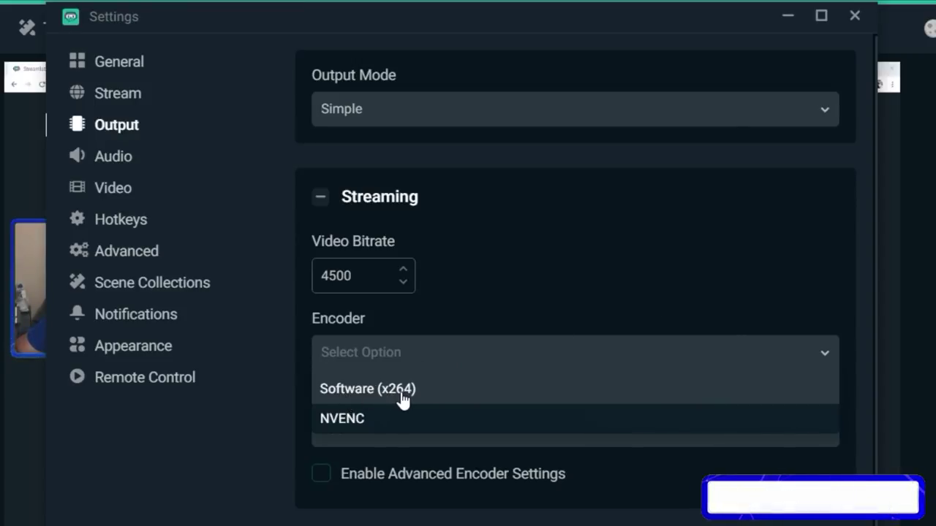
{"action": "left_click", "coordinate": [449, 418]}
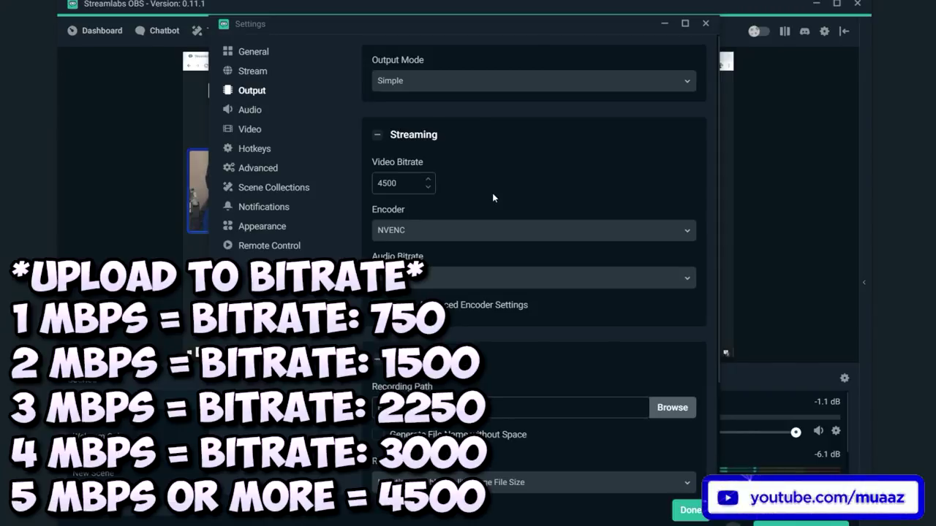
{"action": "scroll", "coordinate": [514, 147], "scroll_direction": "down", "scroll_amount": 2}
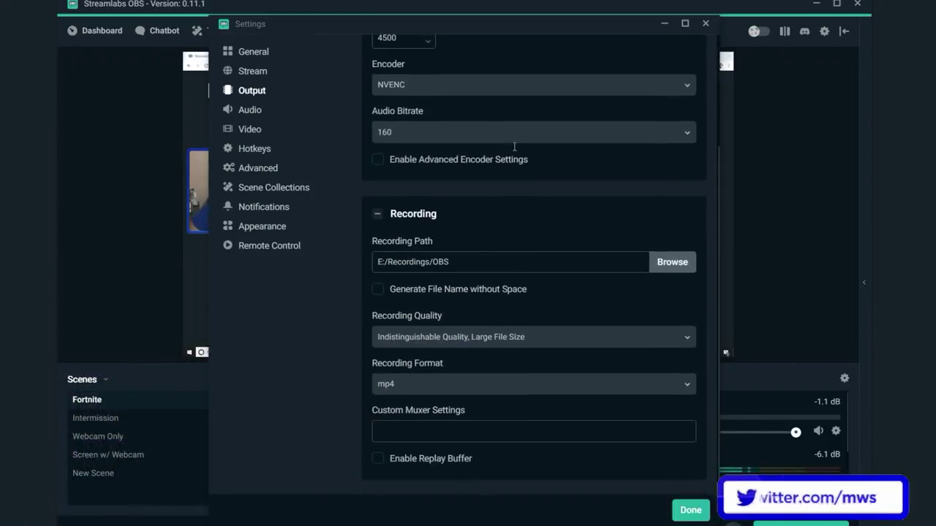
{"action": "scroll", "coordinate": [543, 169], "scroll_direction": "up", "scroll_amount": 2}
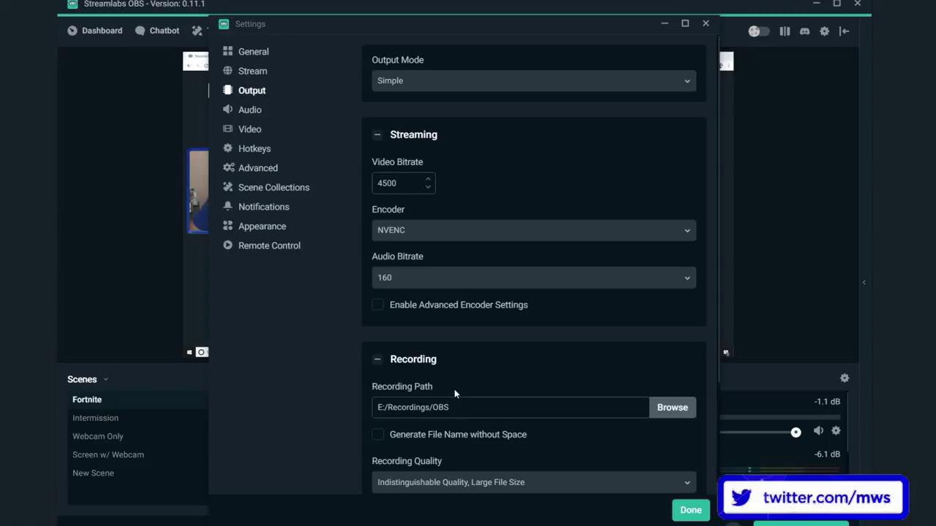
In the audio settings, select Headset Earphone (2- ASTRO MixAmp Pro) as Desktop Audio Device 1.
{"action": "left_click", "coordinate": [250, 109]}
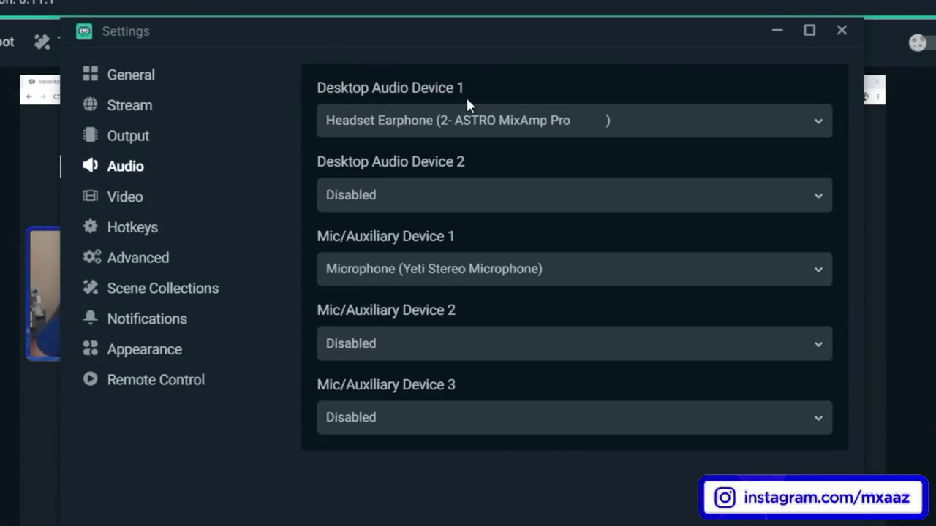
{"action": "left_click", "coordinate": [621, 119]}
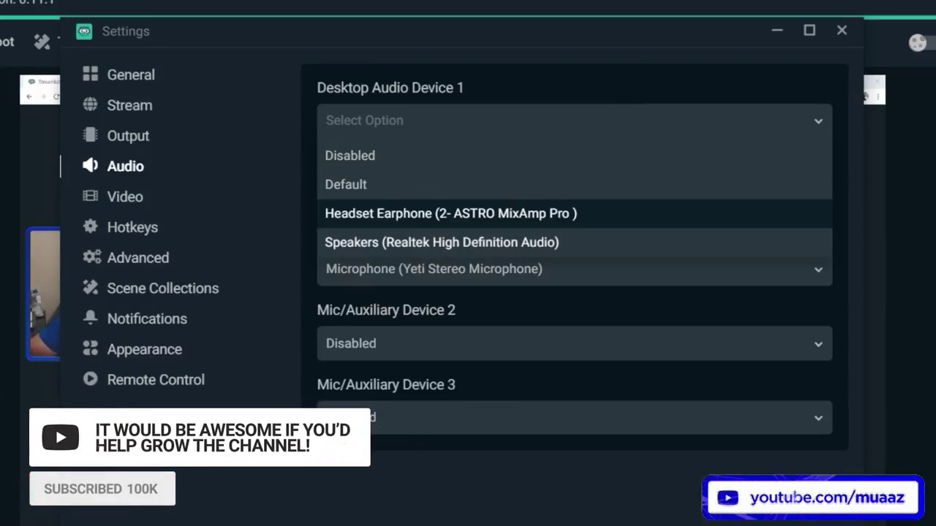
{"action": "left_click", "coordinate": [463, 214]}
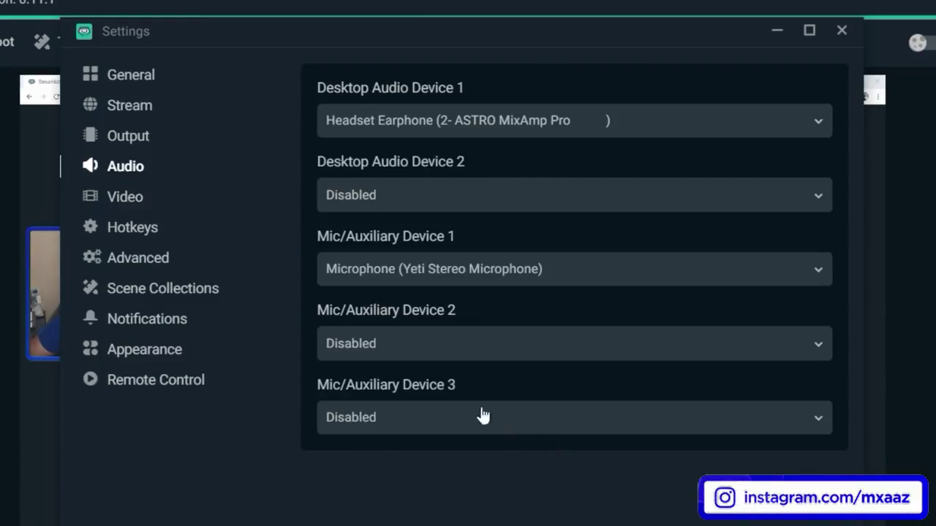
In the video settings, choose 1920x1080 as the Base (Canvas) Resolution.
{"action": "left_click", "coordinate": [133, 199]}
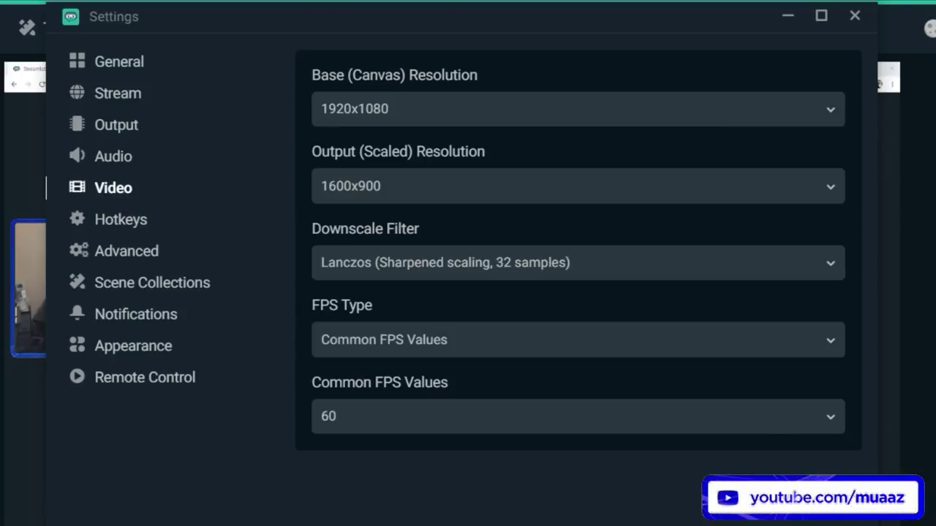
{"action": "left_click", "coordinate": [482, 125]}
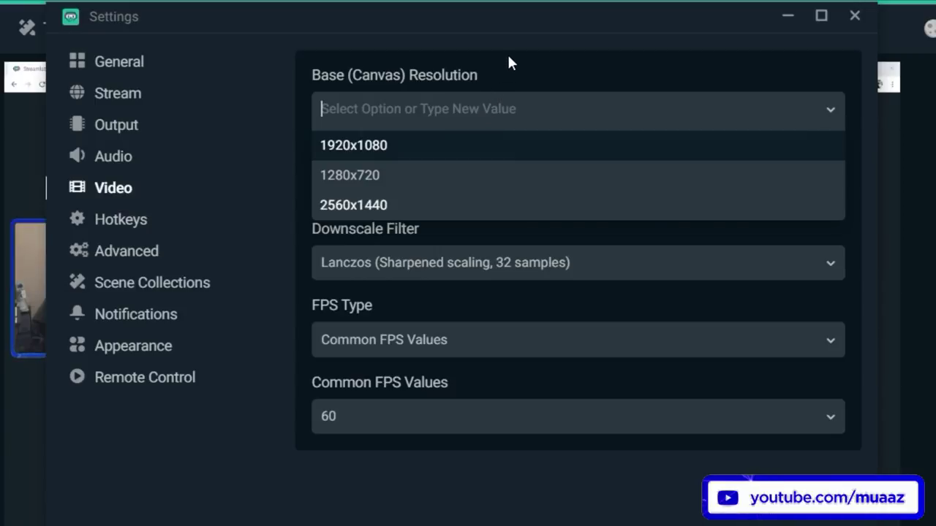
{"action": "left_click", "coordinate": [354, 145]}
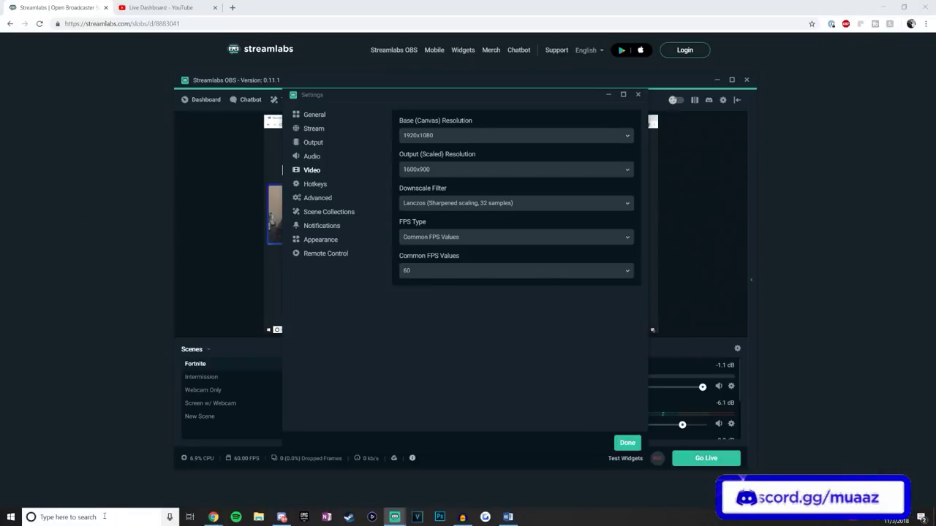
Look up the monitor's resolution options in the Windows display settings, and return to the Streamlabs OBS video settings.
{"action": "left_click", "coordinate": [105, 517]}
{"action": "type", "text": "display"}
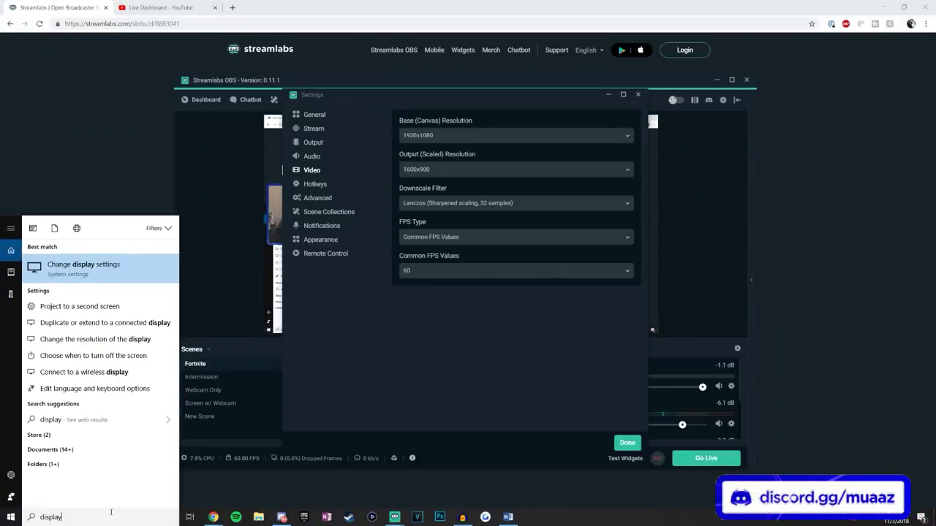
{"action": "left_click", "coordinate": [121, 271]}
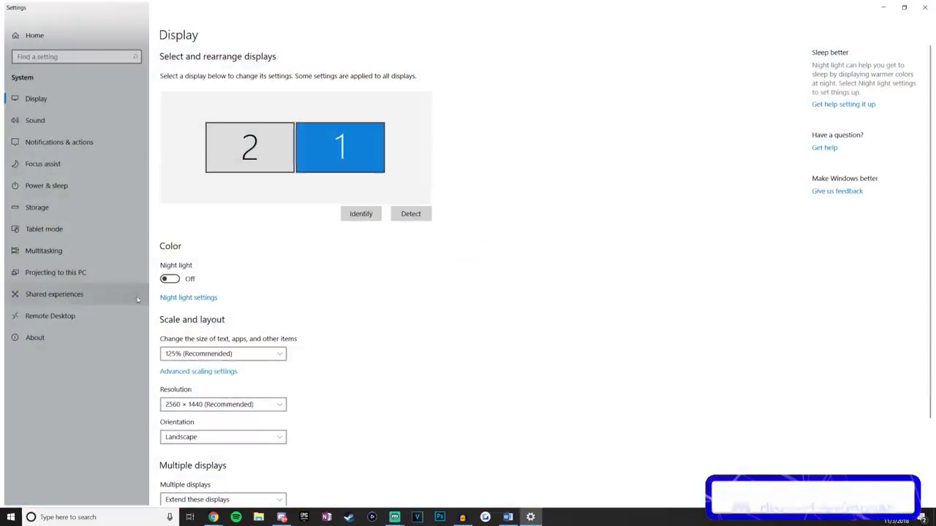
{"action": "scroll", "coordinate": [430, 328], "scroll_direction": "down", "scroll_amount": 3}
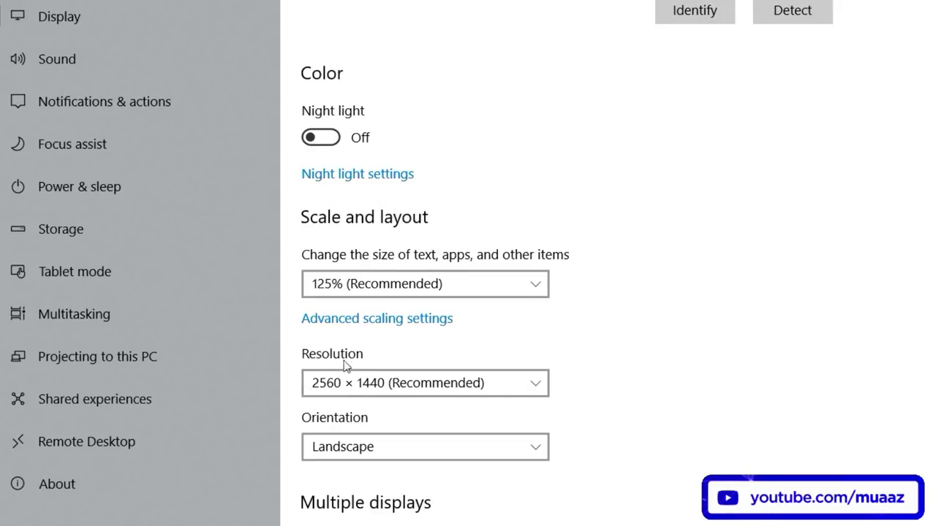
{"action": "left_click", "coordinate": [457, 386]}
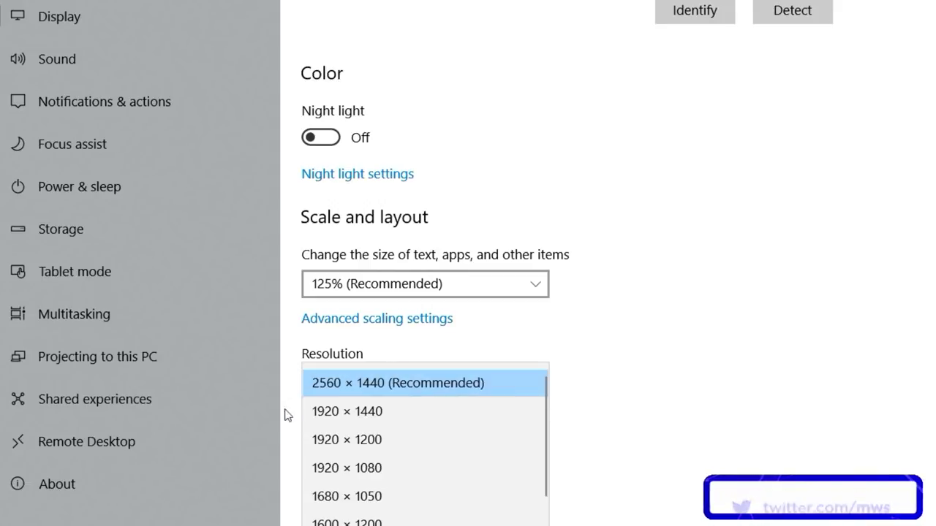
{"action": "left_click", "coordinate": [715, 414]}
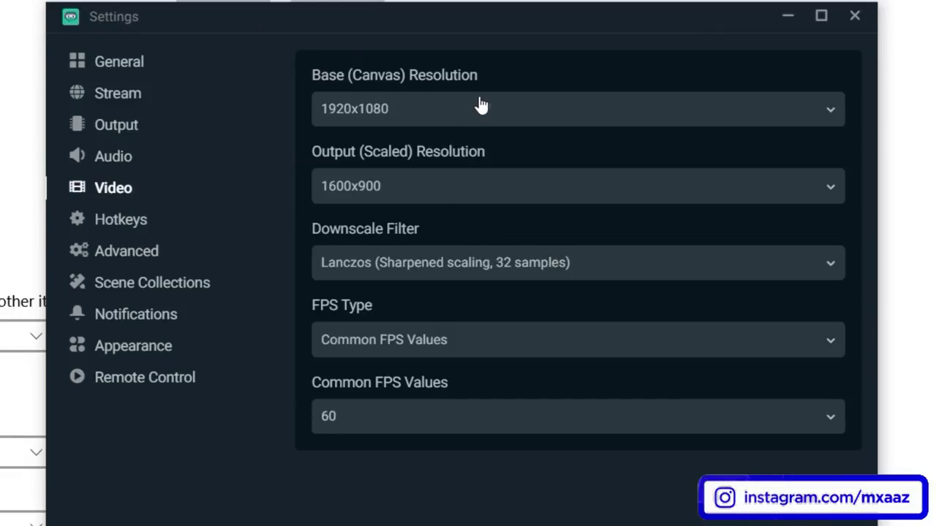
Select 1920x1080 as the base resolution again and, after trying 1280x720, set the Output (Scaled) Resolution to 1600x900.
{"action": "left_click", "coordinate": [478, 102]}
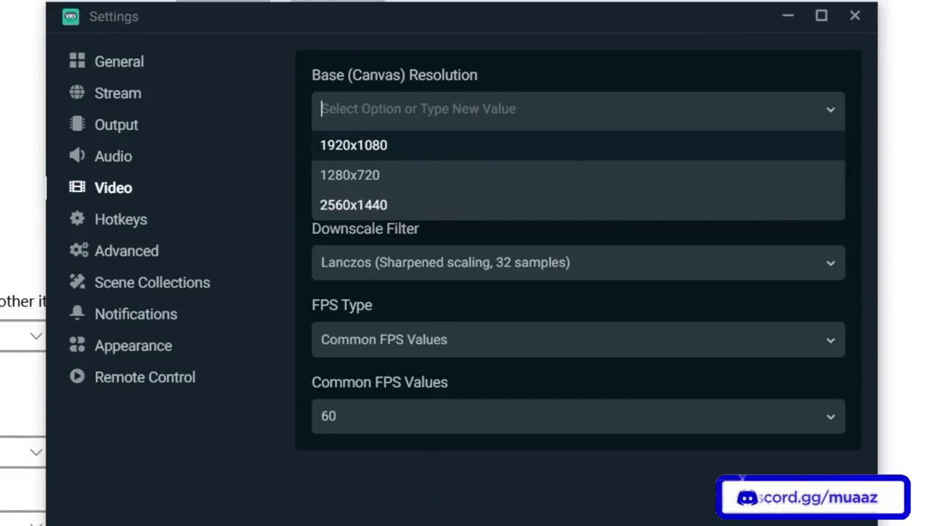
{"action": "left_click", "coordinate": [353, 145]}
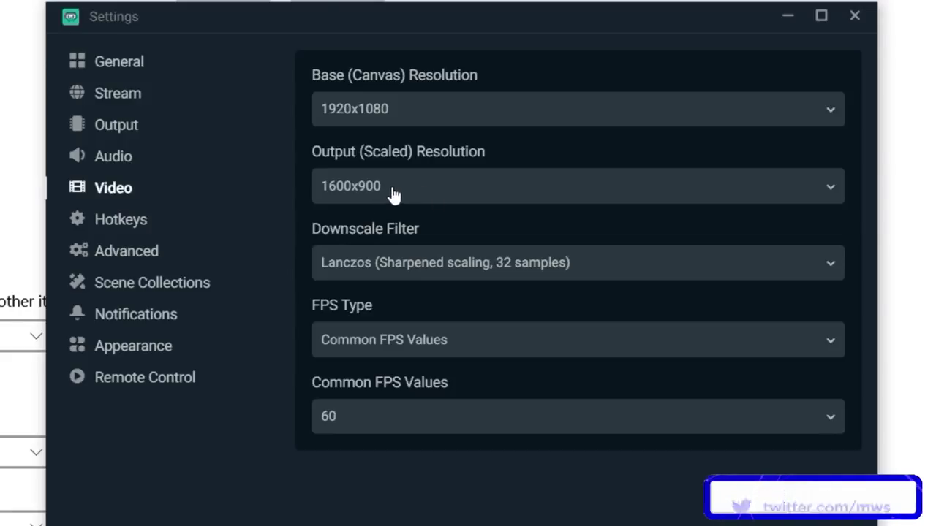
{"action": "left_click", "coordinate": [468, 182]}
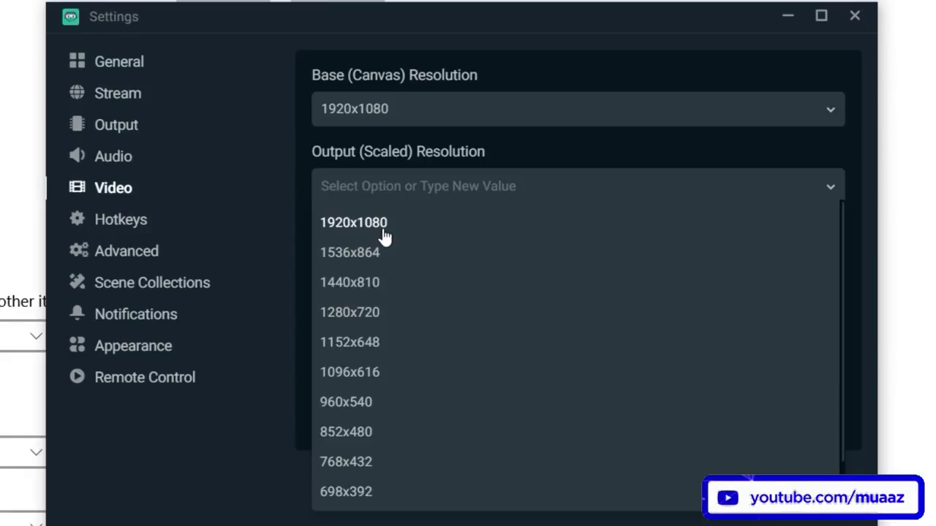
{"action": "left_click", "coordinate": [393, 316]}
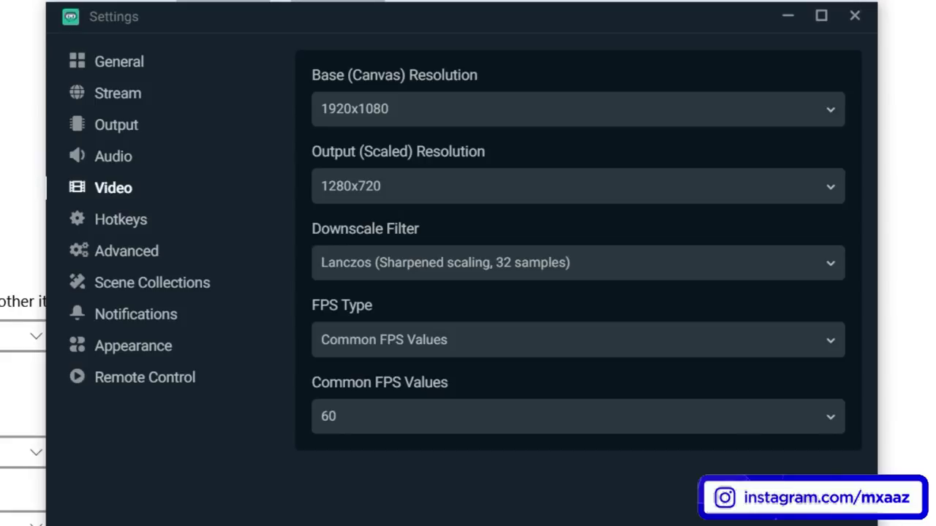
{"action": "left_click", "coordinate": [389, 186]}
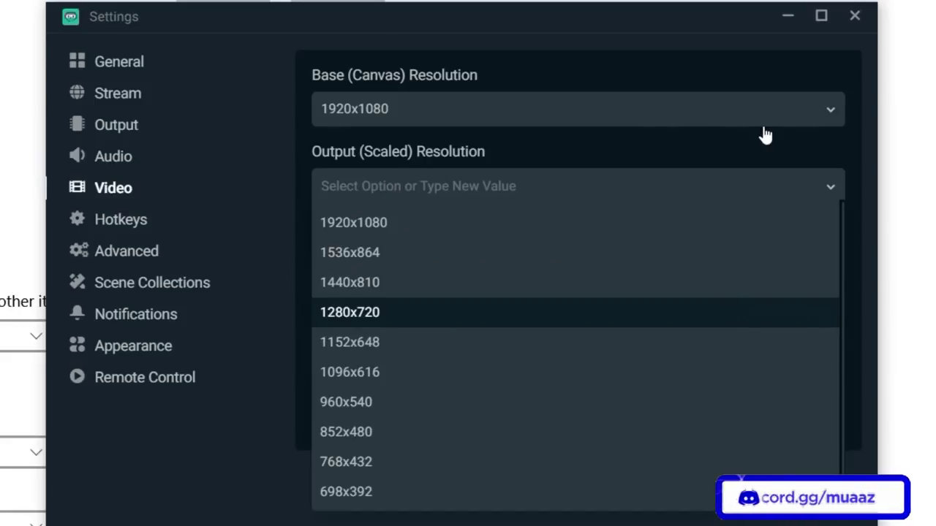
{"action": "type", "text": "1600x900"}
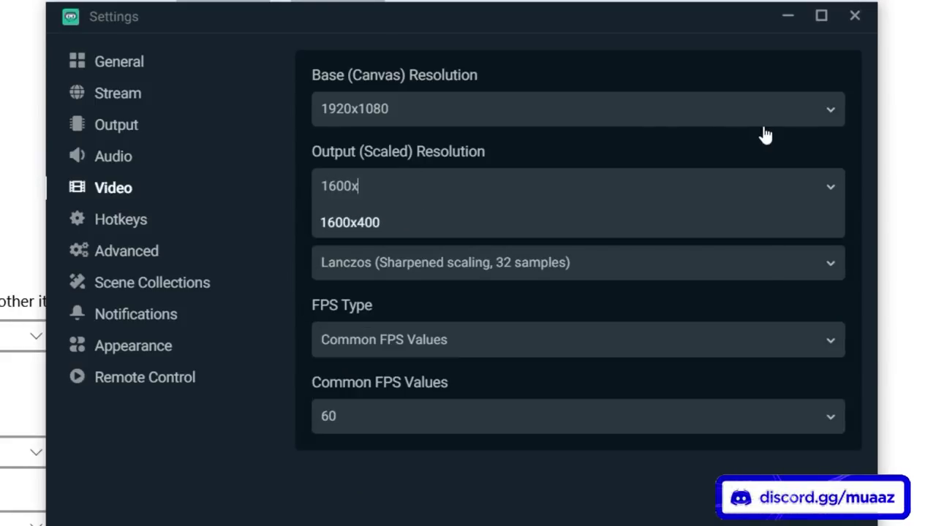
{"action": "left_click", "coordinate": [356, 223]}
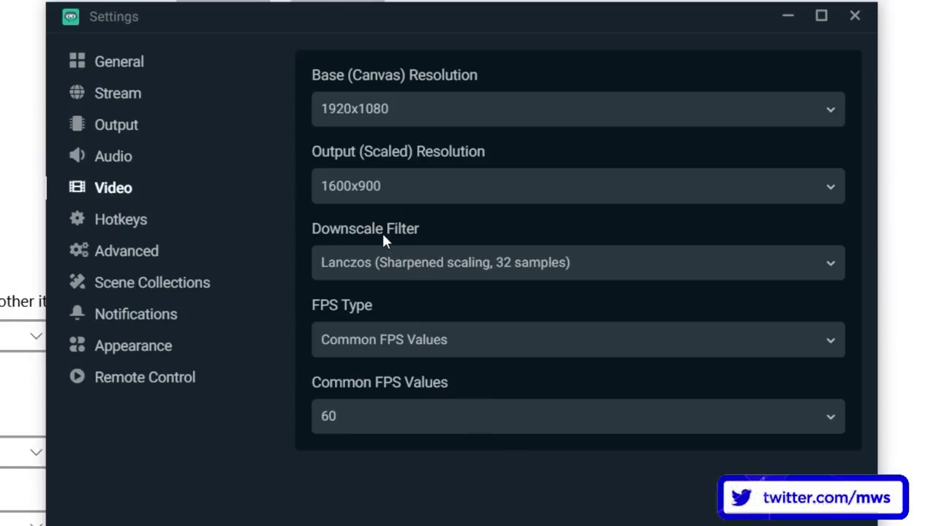
Set the Downscale Filter to Lanczos (Sharpened scaling, 32 samples) and Common FPS Values to 60.
{"action": "left_click", "coordinate": [388, 269]}
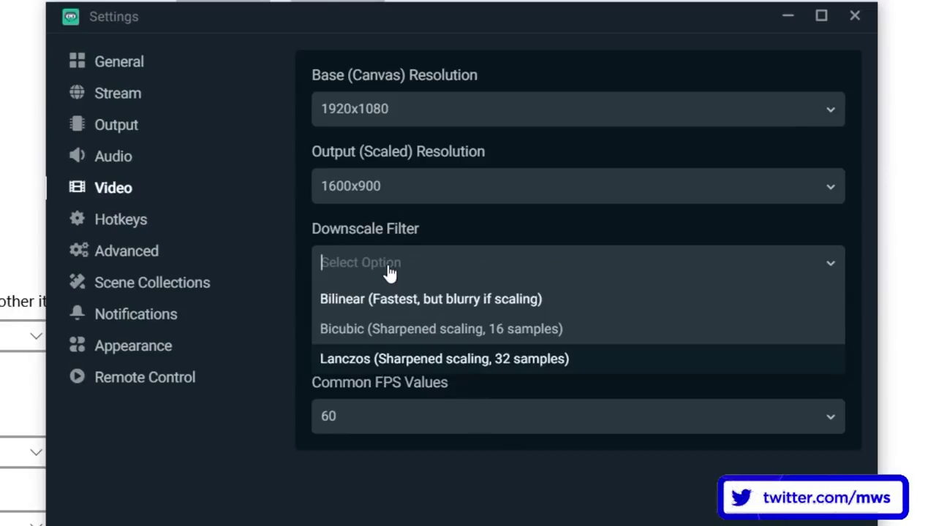
{"action": "left_click", "coordinate": [354, 369]}
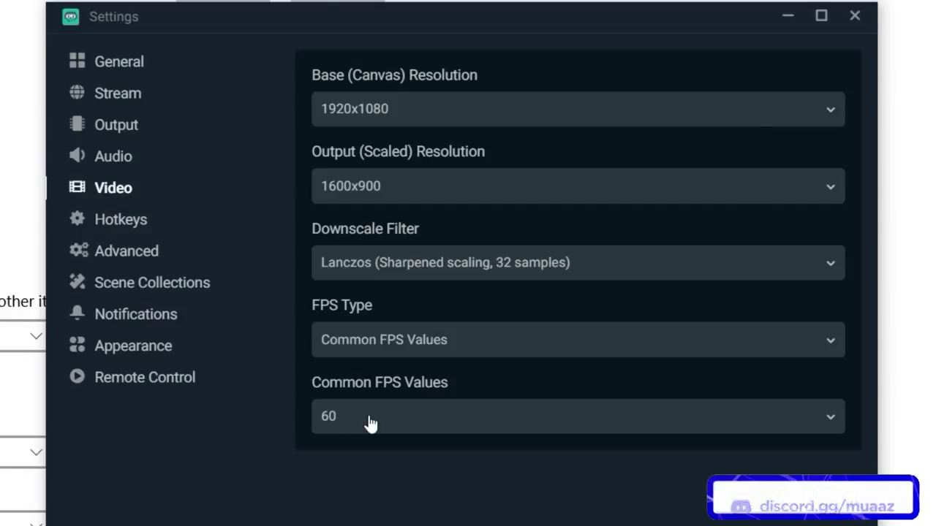
{"action": "left_click", "coordinate": [441, 417]}
{"action": "type", "text": "60"}
{"action": "key", "text": "Return"}
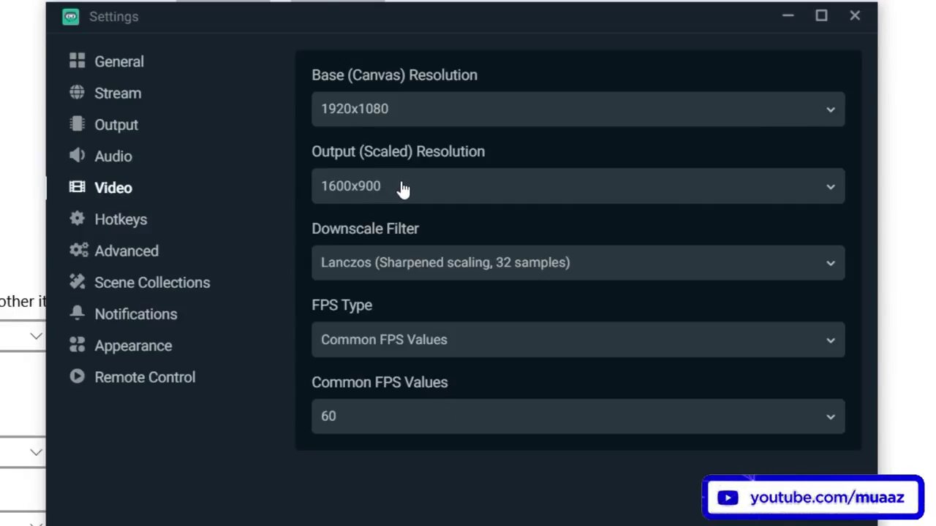
Review the Hotkeys, Advanced, Scene Collections, Notifications and Appearance settings.
{"action": "left_click", "coordinate": [138, 219]}
{"action": "left_click", "coordinate": [126, 256]}
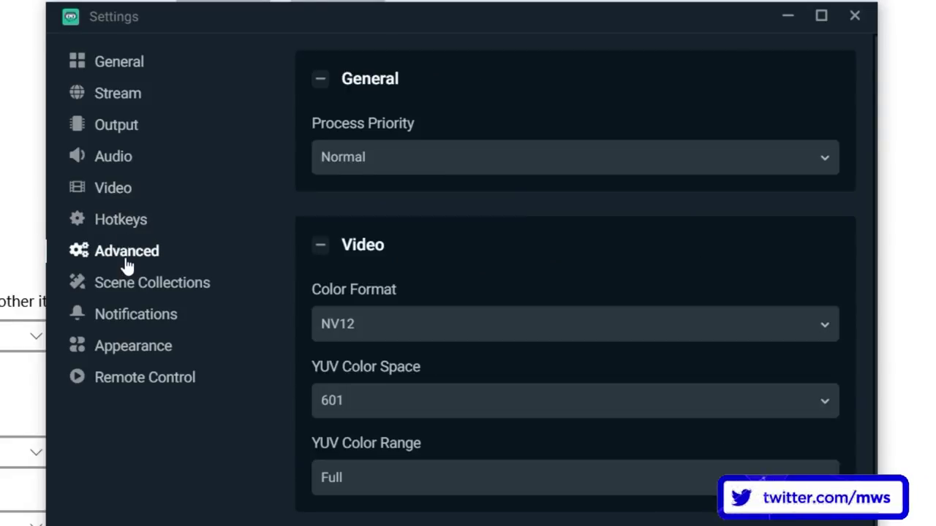
{"action": "left_click", "coordinate": [129, 282]}
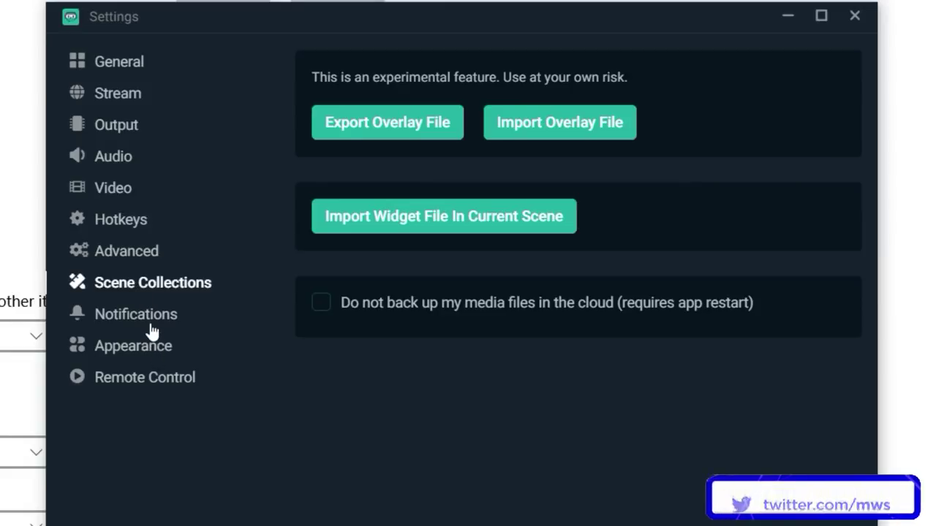
{"action": "left_click", "coordinate": [151, 322]}
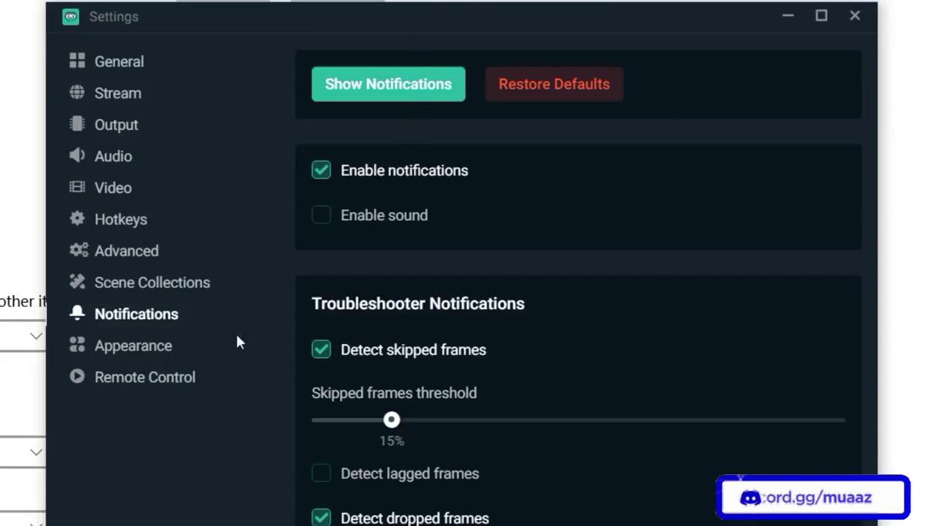
{"action": "left_click", "coordinate": [134, 348]}
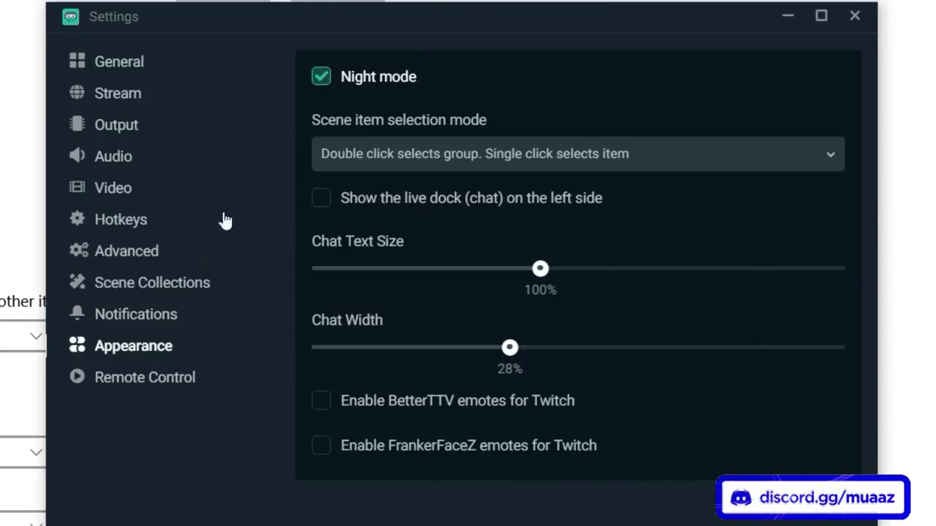
Turn Night mode off to preview the light theme, and turn it back on.
{"action": "left_click", "coordinate": [322, 77]}
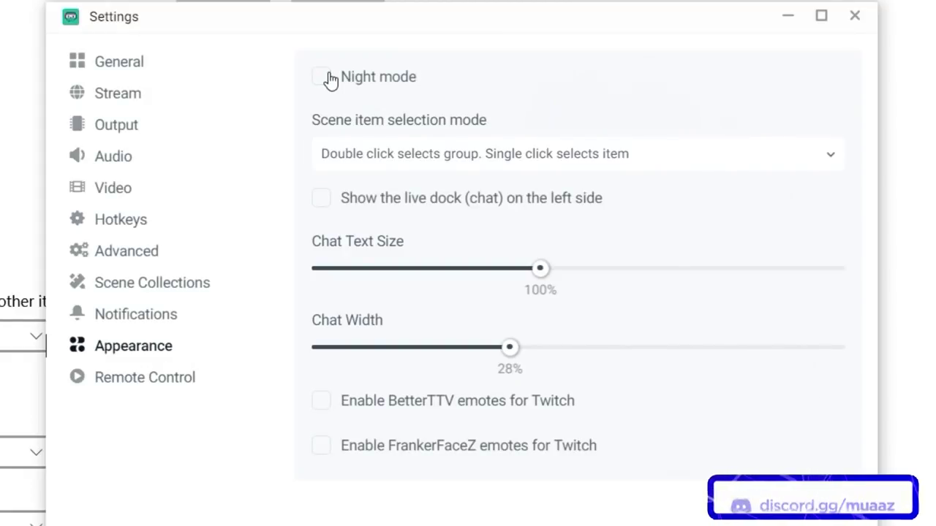
{"action": "left_click_drag", "start_coordinate": [416, 16], "coordinate": [422, 65]}
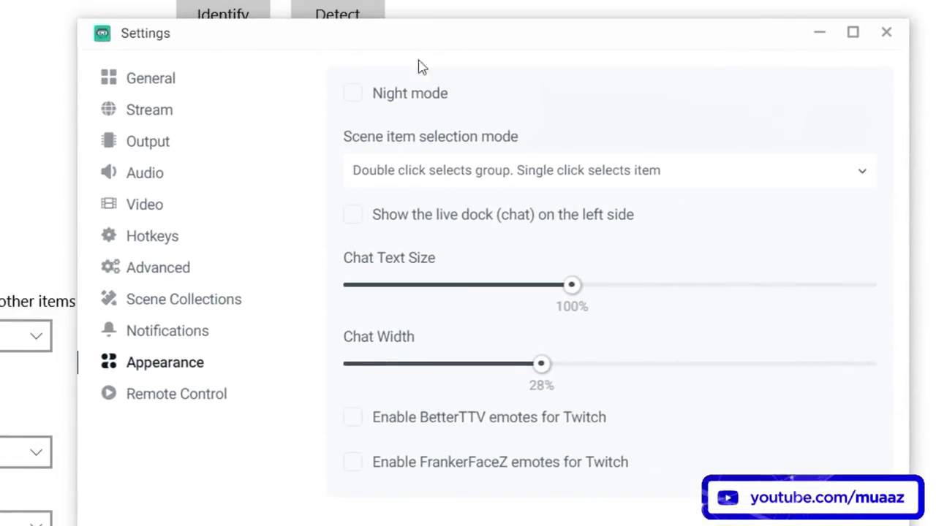
{"action": "left_click", "coordinate": [357, 102]}
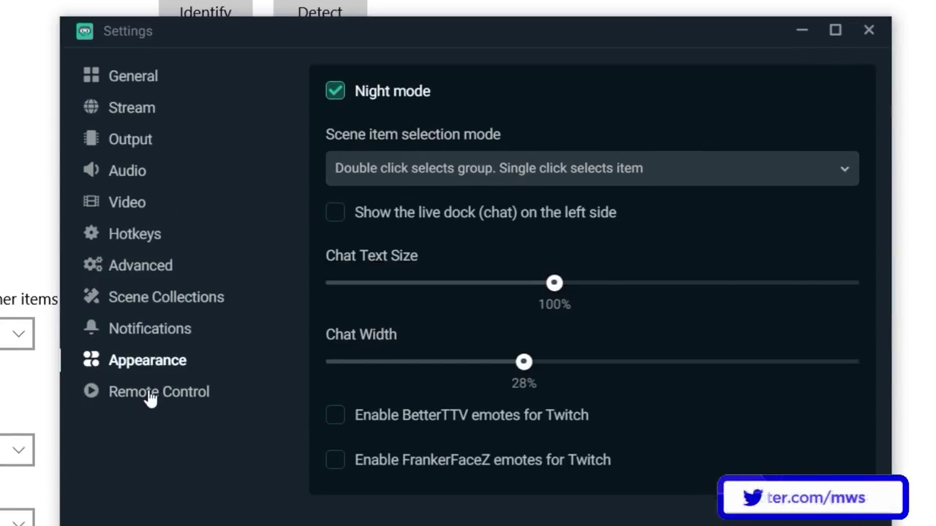
Leave the settings for the scene editor and trigger a Subscriber test alert from the test widgets.
{"action": "left_click", "coordinate": [137, 85]}
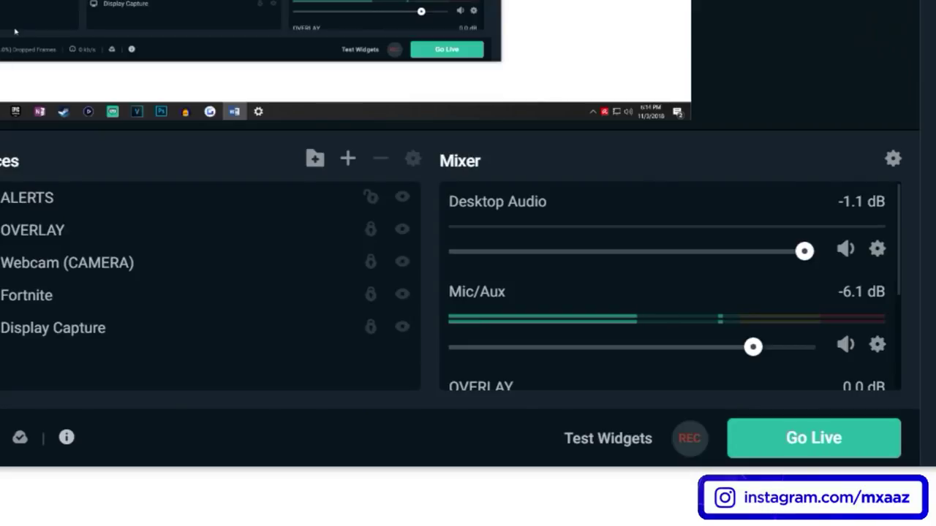
{"action": "mouse_move", "coordinate": [576, 360]}
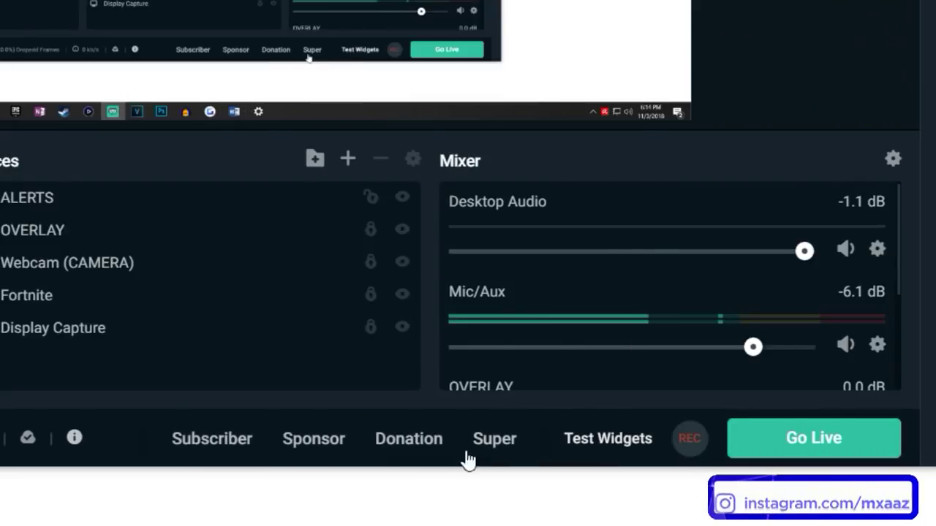
{"action": "left_click", "coordinate": [238, 445]}
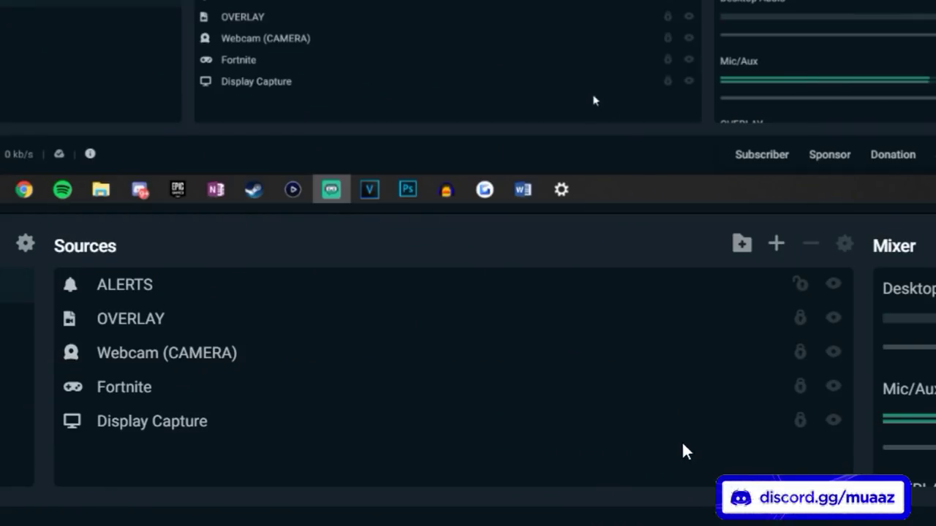
Add a new Alertbox widget source named Alert Box to the Fortnite scene with its default browser source settings.
{"action": "left_click", "coordinate": [777, 247]}
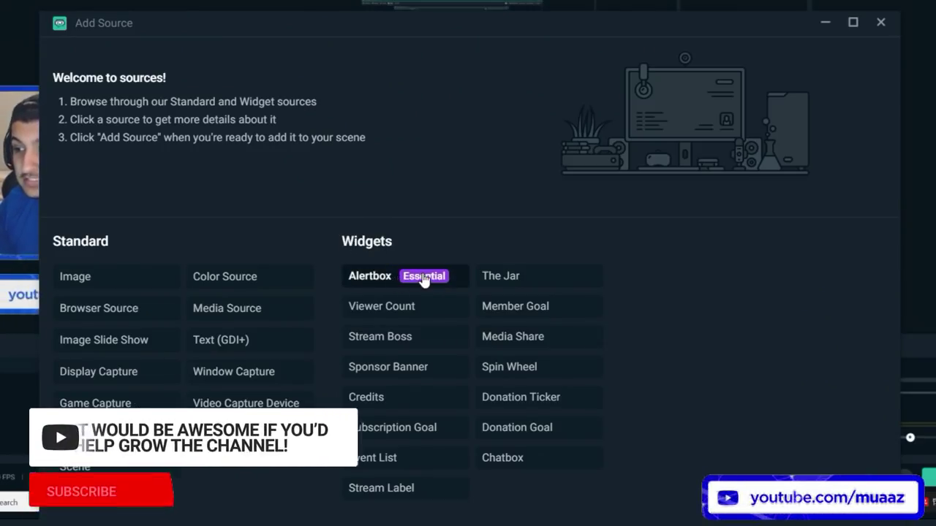
{"action": "left_click", "coordinate": [424, 280]}
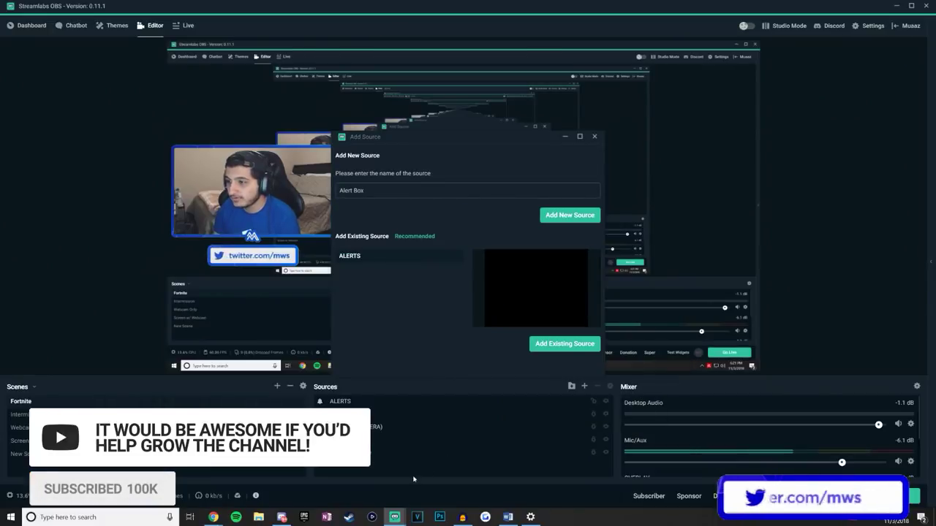
{"action": "left_click", "coordinate": [562, 215]}
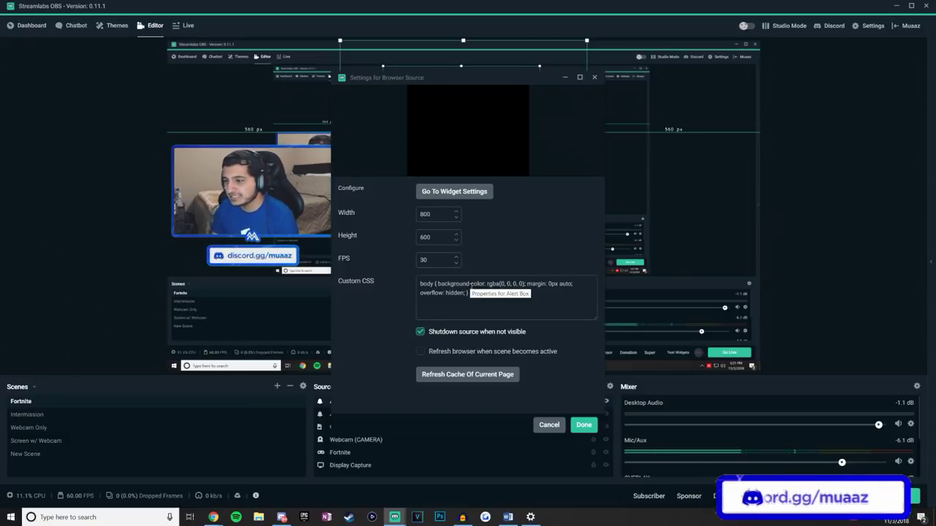
{"action": "left_click", "coordinate": [578, 424]}
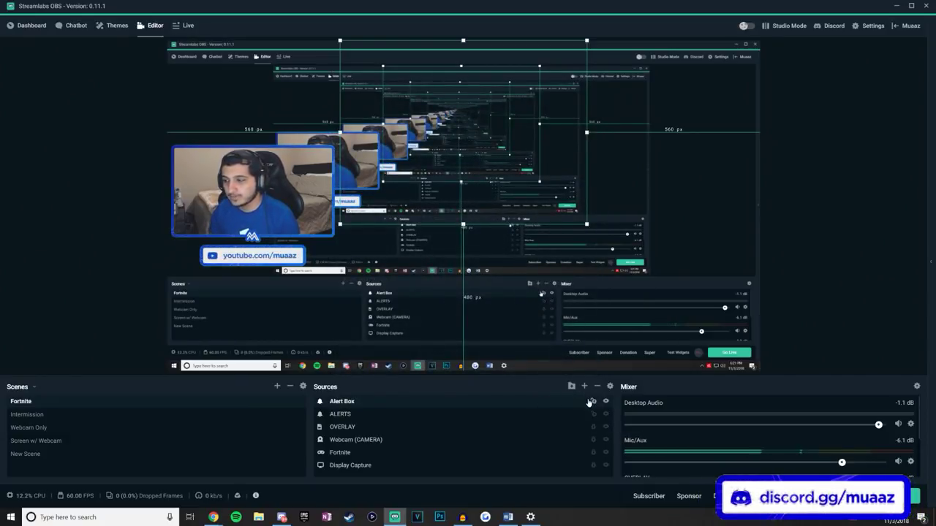
Remove the newly added Alert Box source from the Fortnite scene.
{"action": "left_click", "coordinate": [597, 386]}
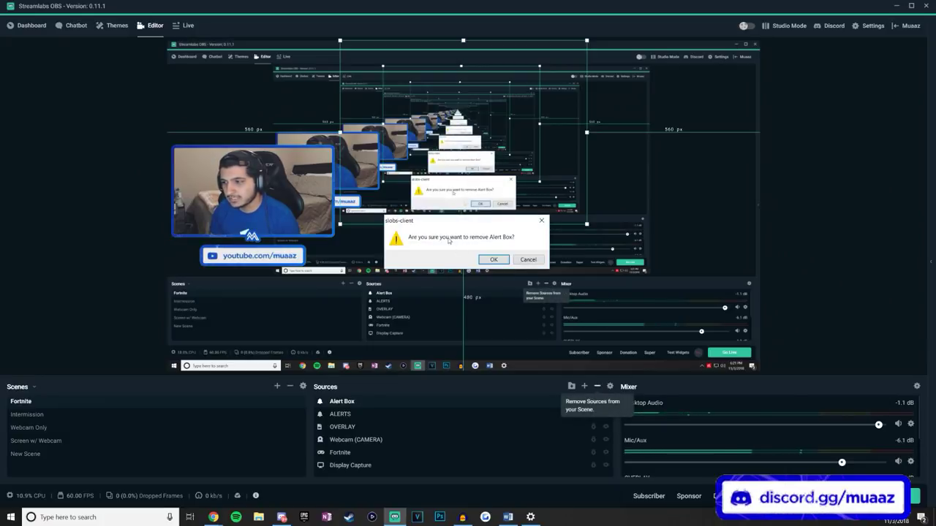
{"action": "left_click", "coordinate": [488, 261]}
{"action": "left_click", "coordinate": [411, 403]}
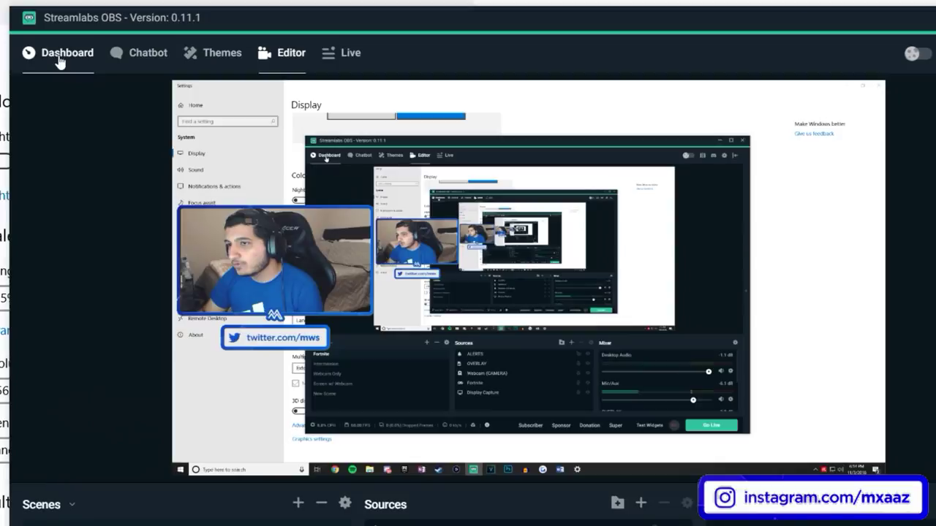
Open the dashboard's Donation Settings and examine the donation preferences, including the tip page link.
{"action": "left_click", "coordinate": [58, 58]}
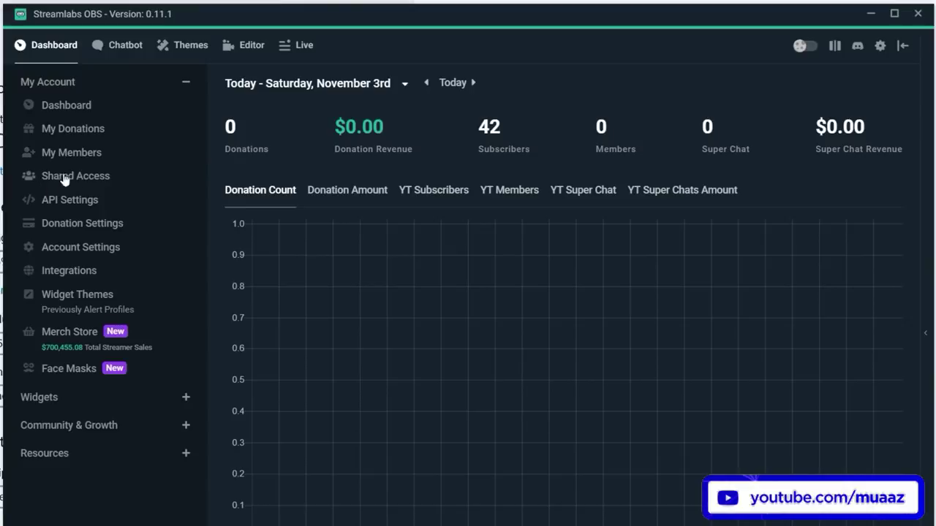
{"action": "left_click", "coordinate": [90, 231]}
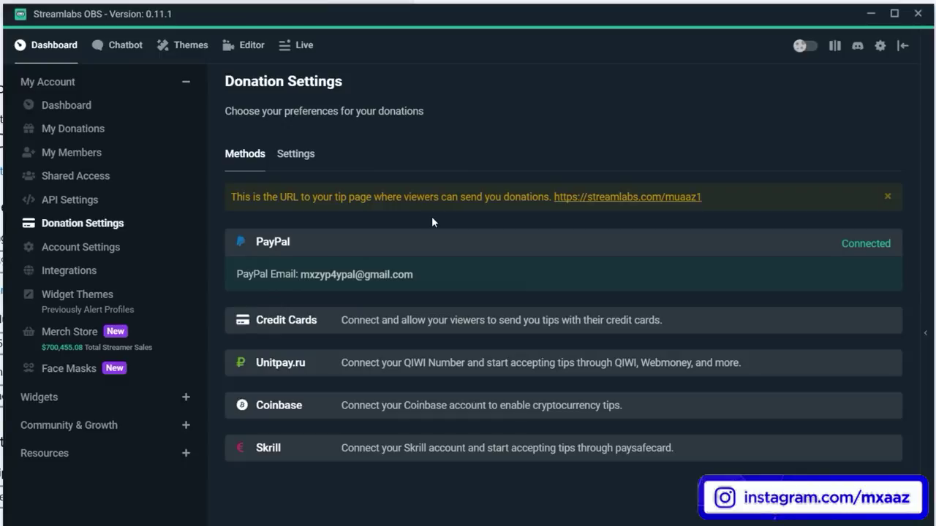
{"action": "left_click", "coordinate": [303, 157]}
{"action": "scroll", "coordinate": [300, 219], "scroll_direction": "down", "scroll_amount": 1}
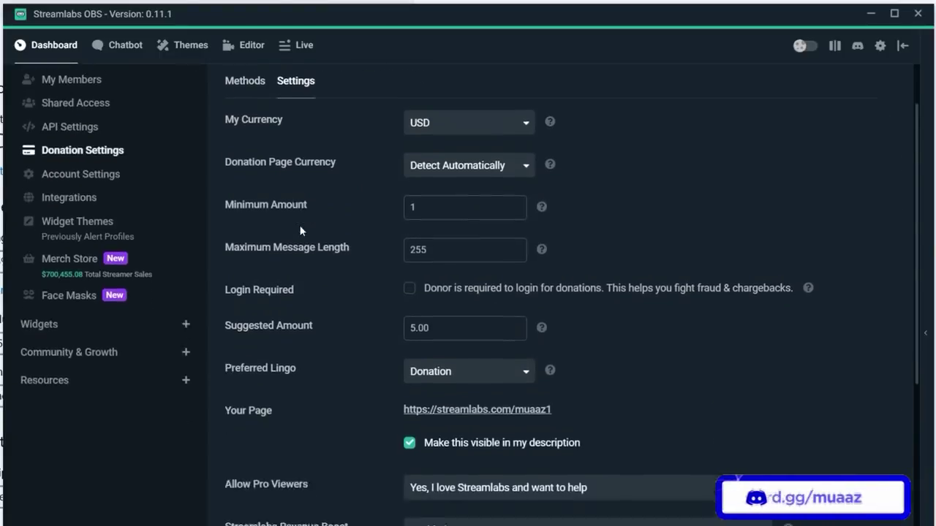
{"action": "scroll", "coordinate": [300, 231], "scroll_direction": "down", "scroll_amount": 1}
{"action": "left_click_drag", "start_coordinate": [588, 343], "coordinate": [368, 335]}
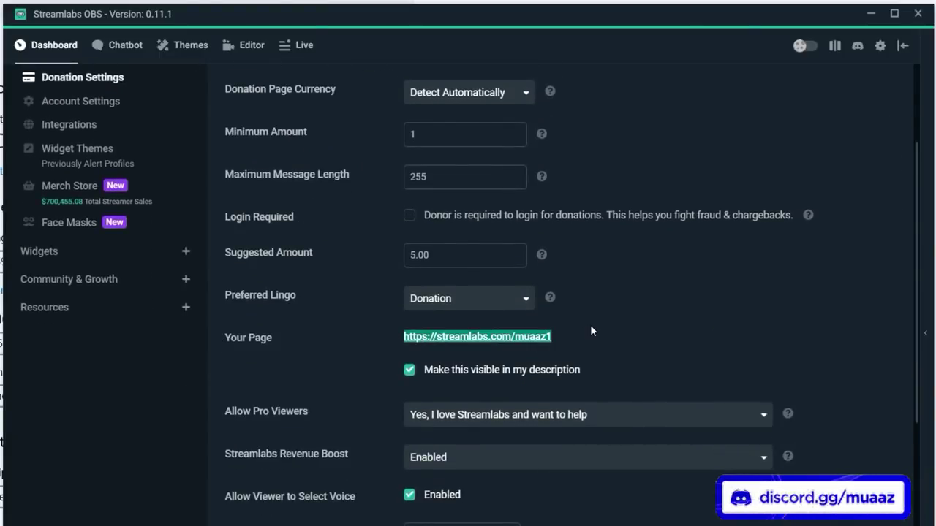
{"action": "left_click", "coordinate": [556, 349]}
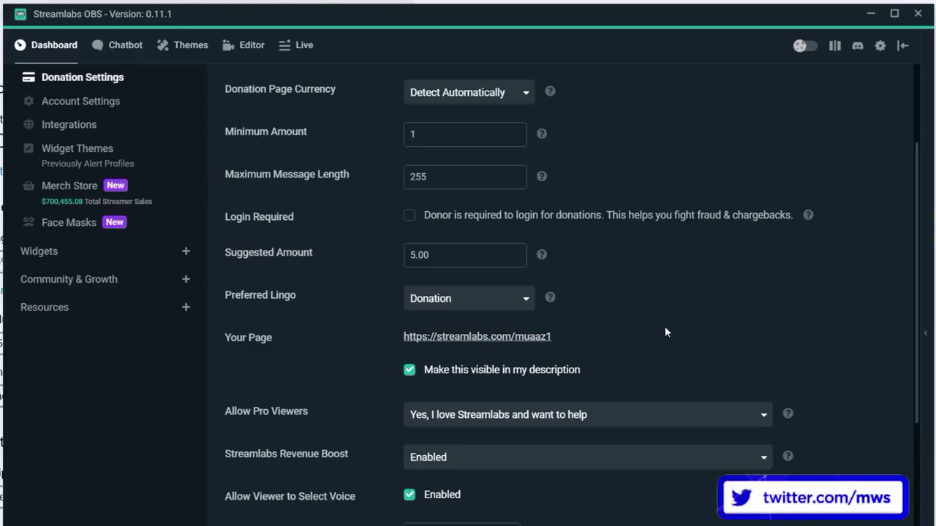
Return to the donation Methods and examine the available payment options.
{"action": "scroll", "coordinate": [476, 260], "scroll_direction": "up", "scroll_amount": 2}
{"action": "left_click", "coordinate": [257, 157]}
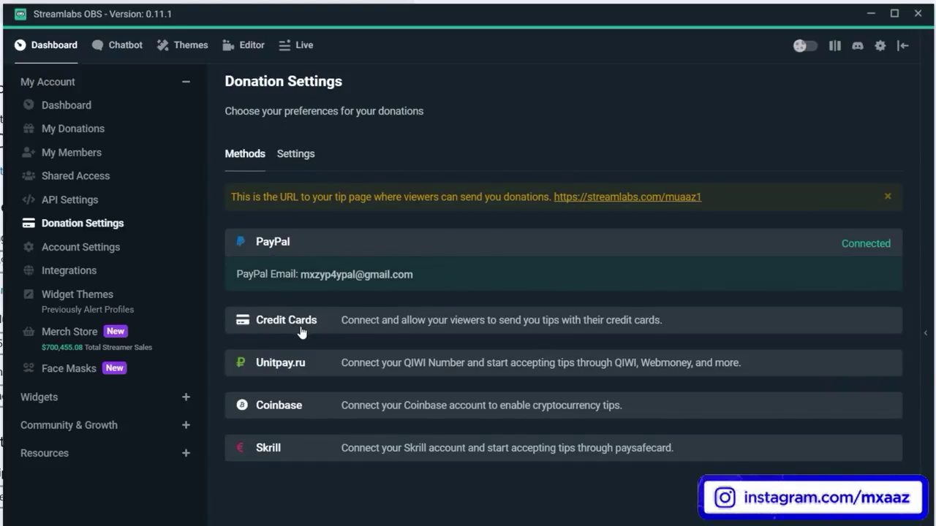
{"action": "left_click", "coordinate": [481, 407]}
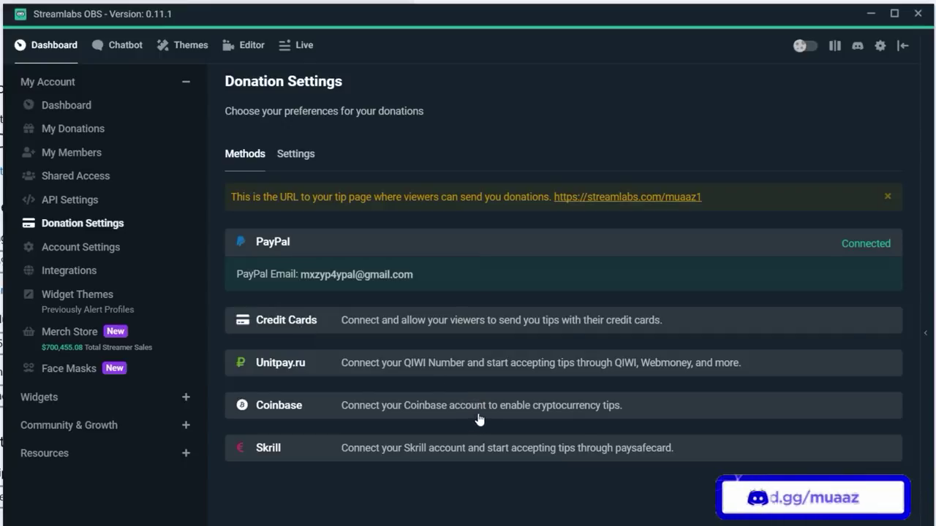
Open the Alert Box widget settings, maximize the window and view the general alert settings.
{"action": "left_click", "coordinate": [47, 58]}
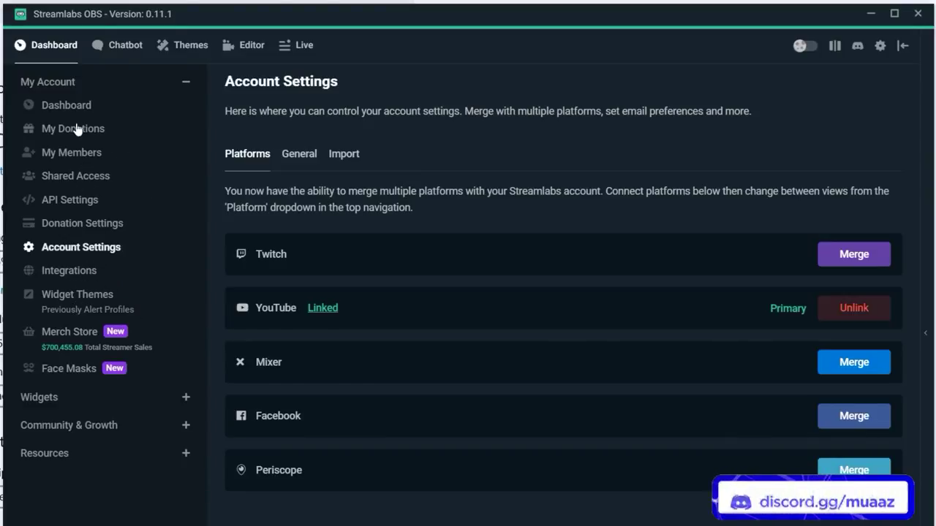
{"action": "left_click", "coordinate": [185, 397]}
{"action": "left_click", "coordinate": [62, 420]}
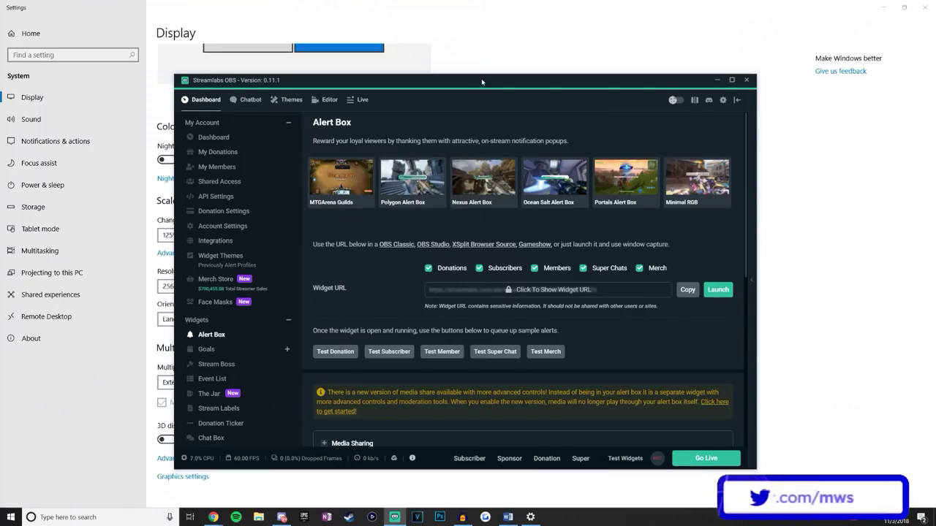
{"action": "double_click", "coordinate": [482, 82]}
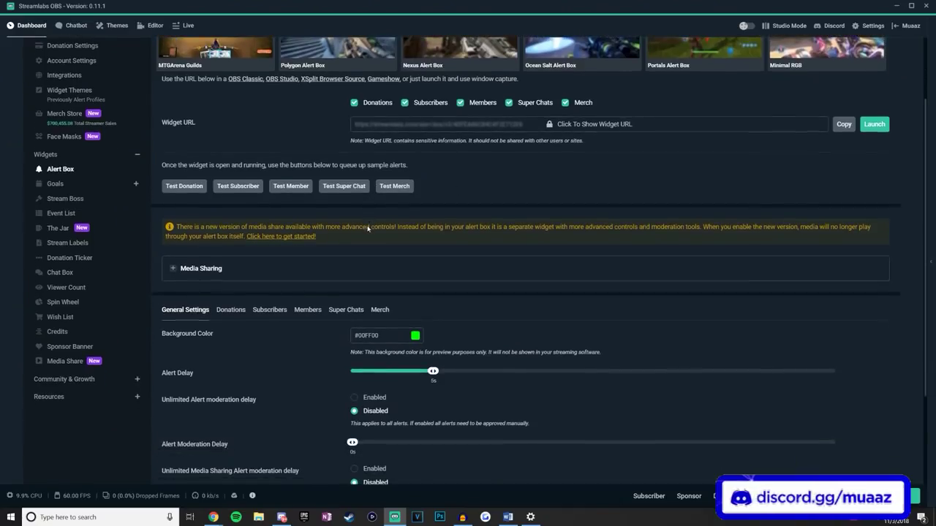
{"action": "scroll", "coordinate": [272, 286], "scroll_direction": "down", "scroll_amount": 3}
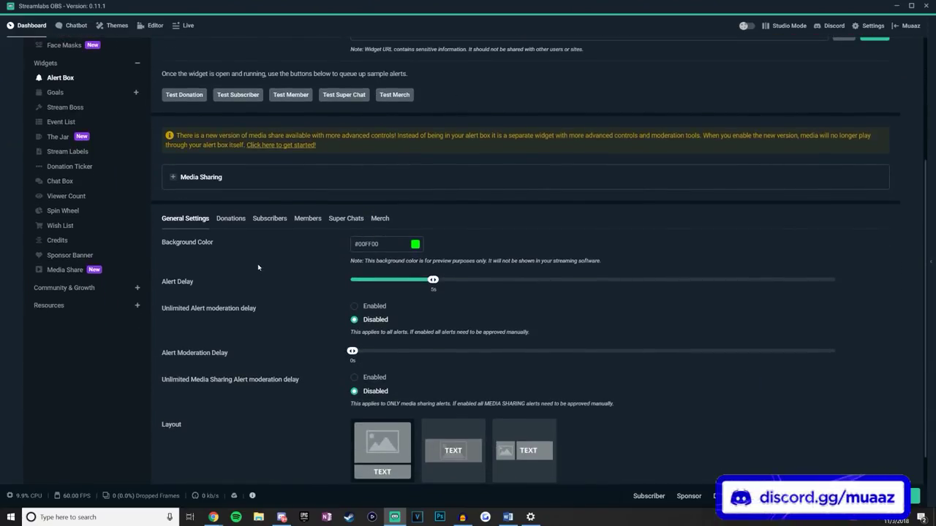
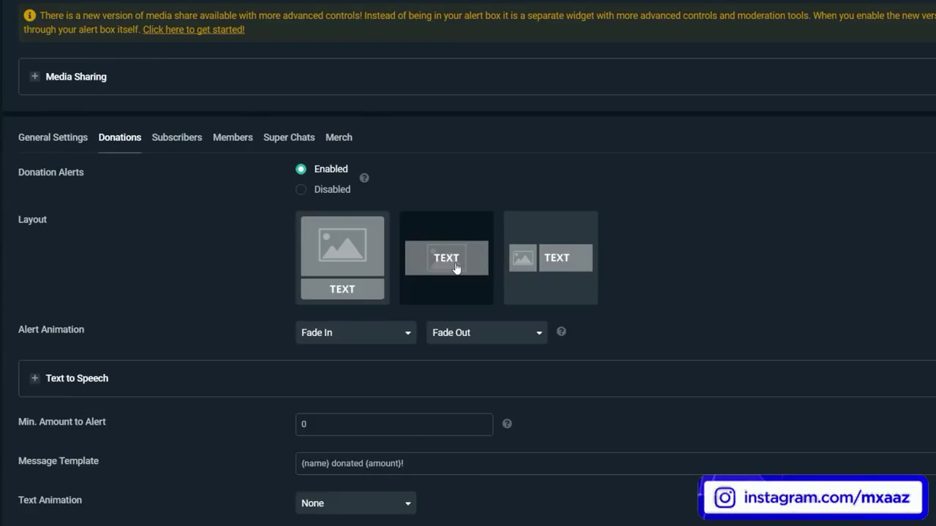
Set the donation alert layout to the image above the text and save the settings.
{"action": "left_click", "coordinate": [347, 254]}
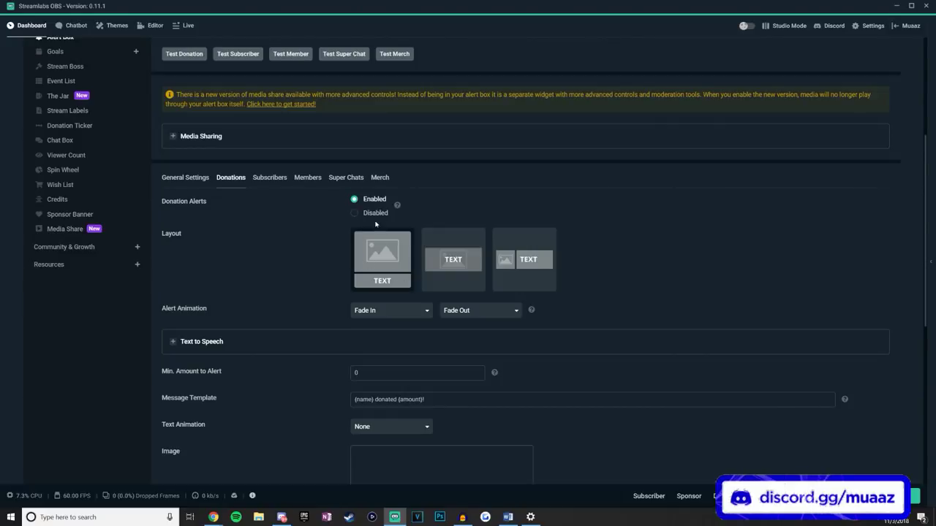
{"action": "scroll", "coordinate": [468, 368], "scroll_direction": "down", "scroll_amount": 5}
{"action": "left_click", "coordinate": [522, 468]}
Go to the scene editor and trigger a Donation test alert.
{"action": "left_click", "coordinate": [150, 27]}
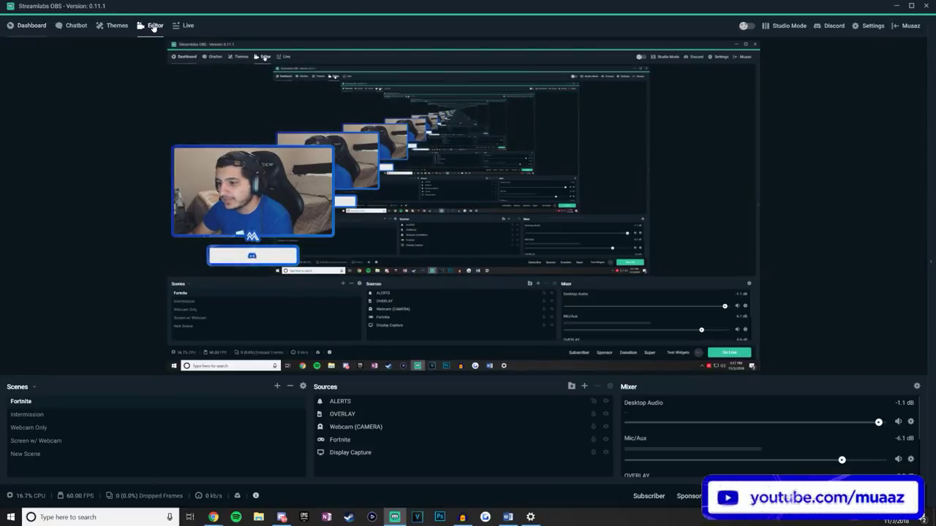
{"action": "left_click", "coordinate": [730, 496]}
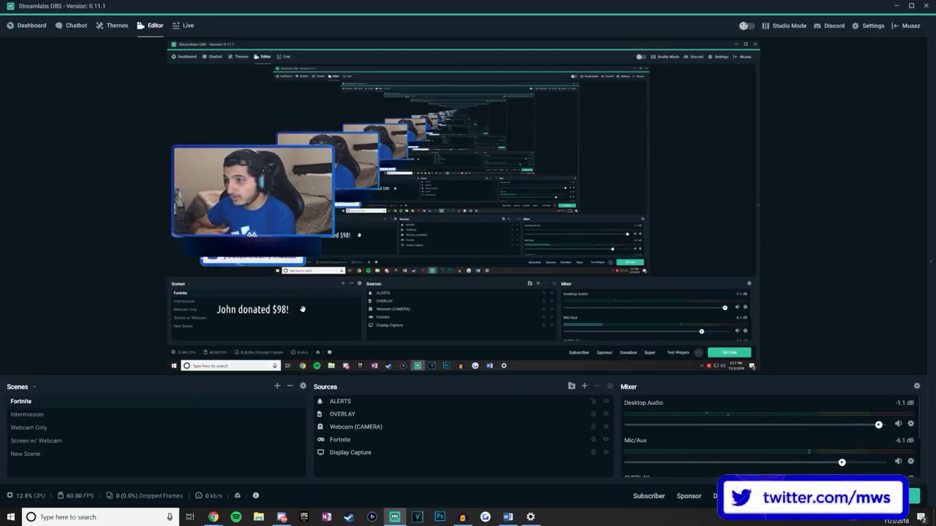
Reopen the Alert Box donation settings and set the layout to text over the image.
{"action": "left_click", "coordinate": [31, 25]}
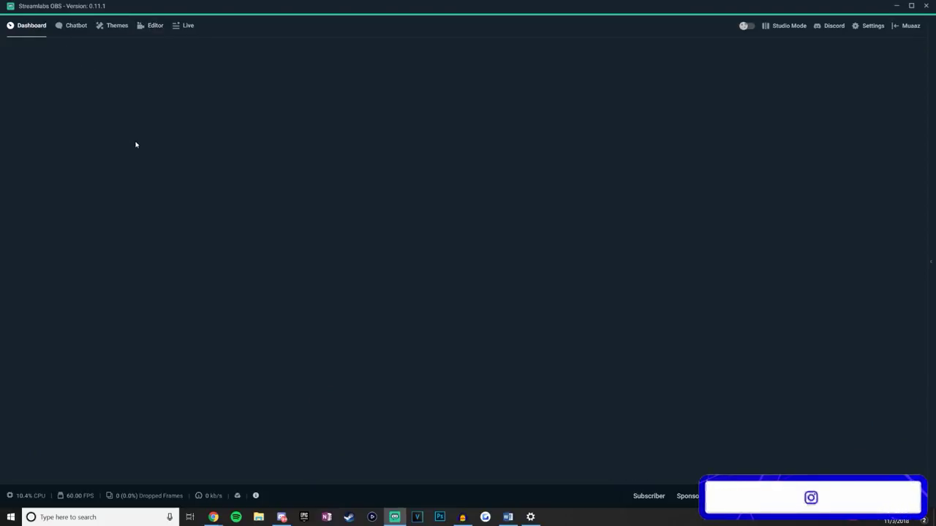
{"action": "left_click", "coordinate": [66, 261]}
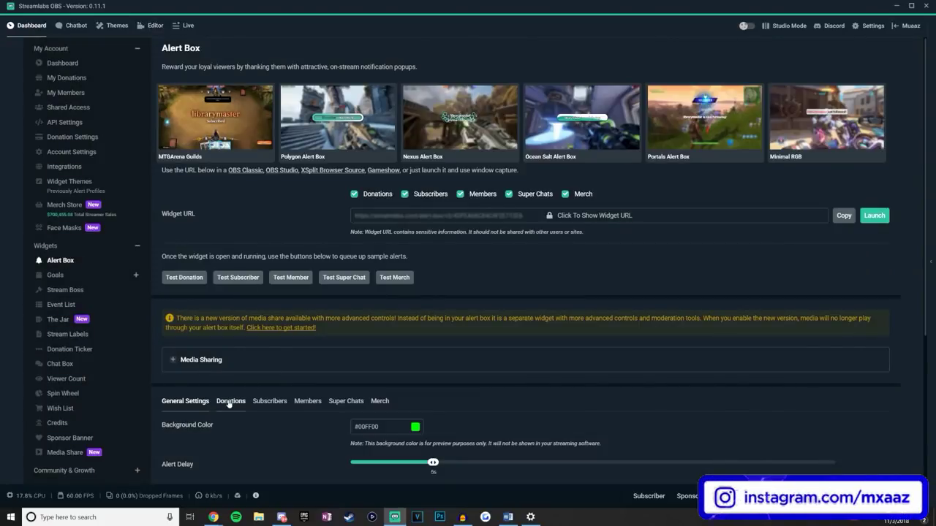
{"action": "scroll", "coordinate": [310, 307], "scroll_direction": "down", "scroll_amount": 5}
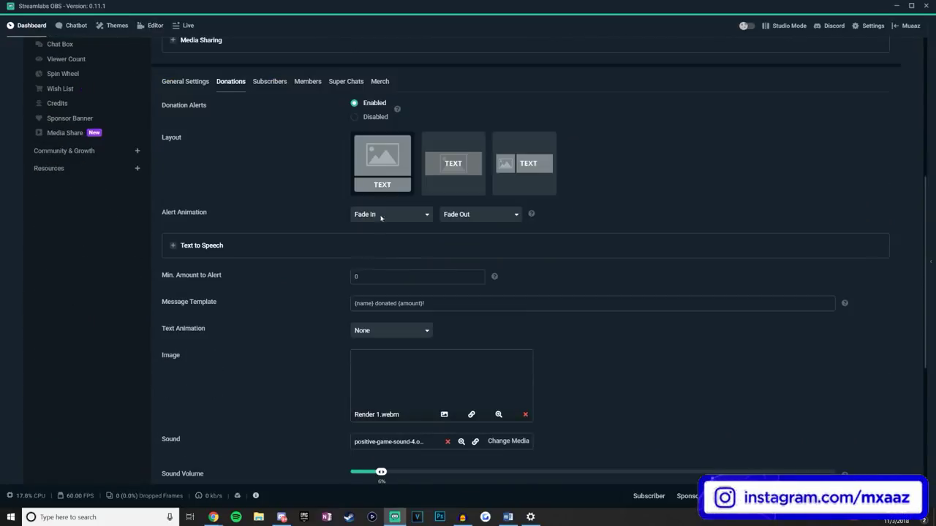
{"action": "left_click", "coordinate": [453, 162]}
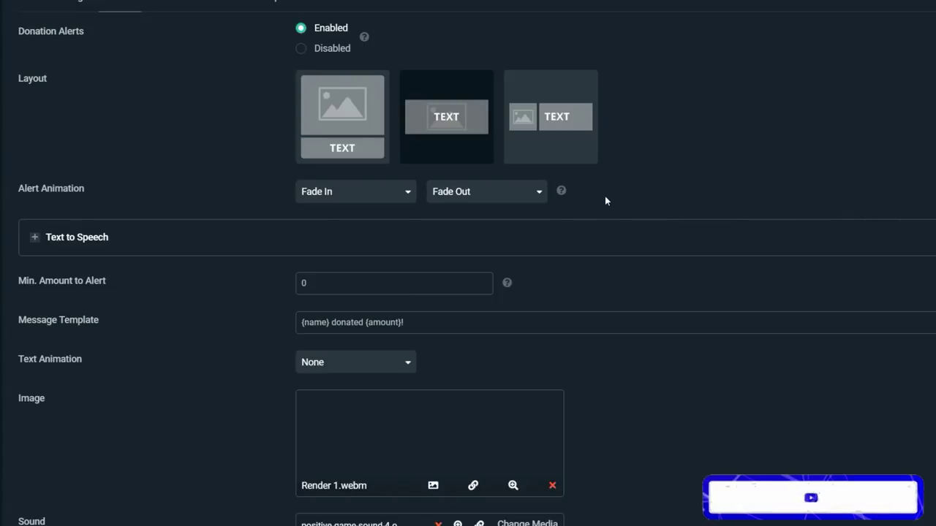
Examine the donation message template's {name} and {amount} placeholders and wording, and check the Text Animation options.
{"action": "scroll", "coordinate": [604, 196], "scroll_direction": "down", "scroll_amount": 2}
{"action": "left_click_drag", "start_coordinate": [469, 183], "coordinate": [217, 186]}
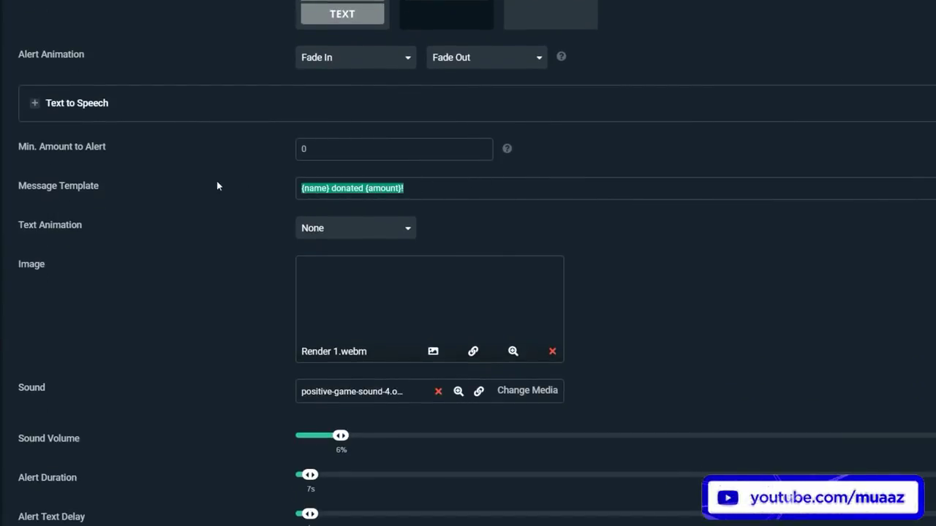
{"action": "left_click", "coordinate": [476, 192]}
{"action": "left_click_drag", "start_coordinate": [330, 189], "coordinate": [290, 190]}
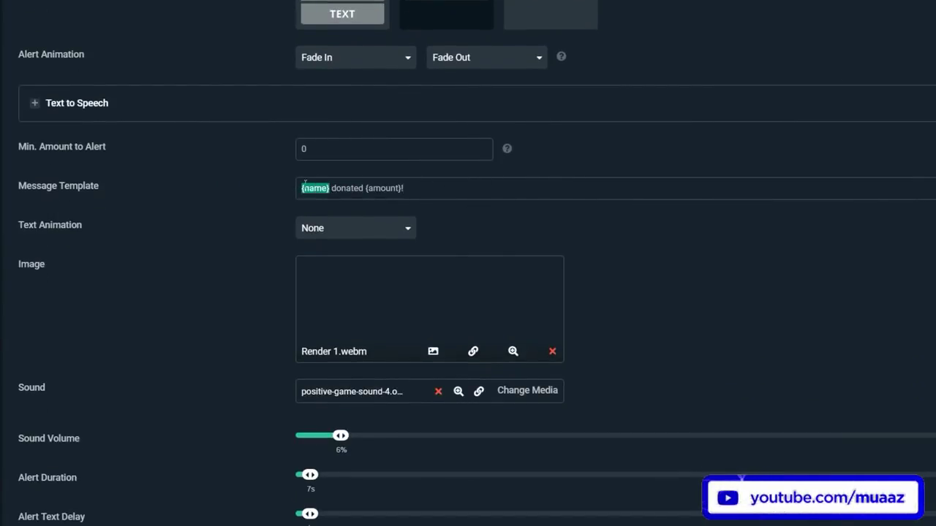
{"action": "left_click_drag", "start_coordinate": [363, 189], "coordinate": [402, 189]}
{"action": "double_click", "coordinate": [387, 189]}
{"action": "left_click", "coordinate": [425, 194]}
{"action": "left_click_drag", "start_coordinate": [364, 189], "coordinate": [340, 188]}
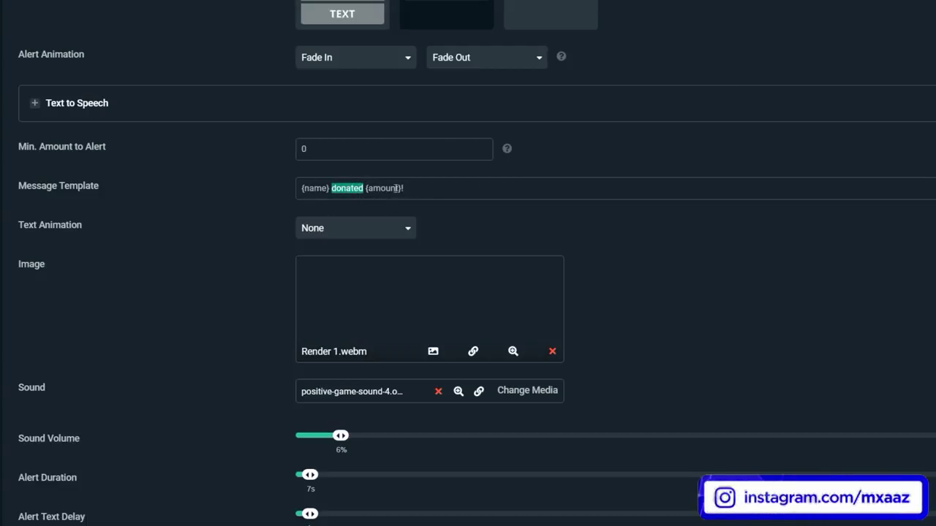
{"action": "left_click", "coordinate": [364, 188]}
{"action": "left_click_drag", "start_coordinate": [347, 185], "coordinate": [331, 188]}
{"action": "left_click", "coordinate": [365, 188]}
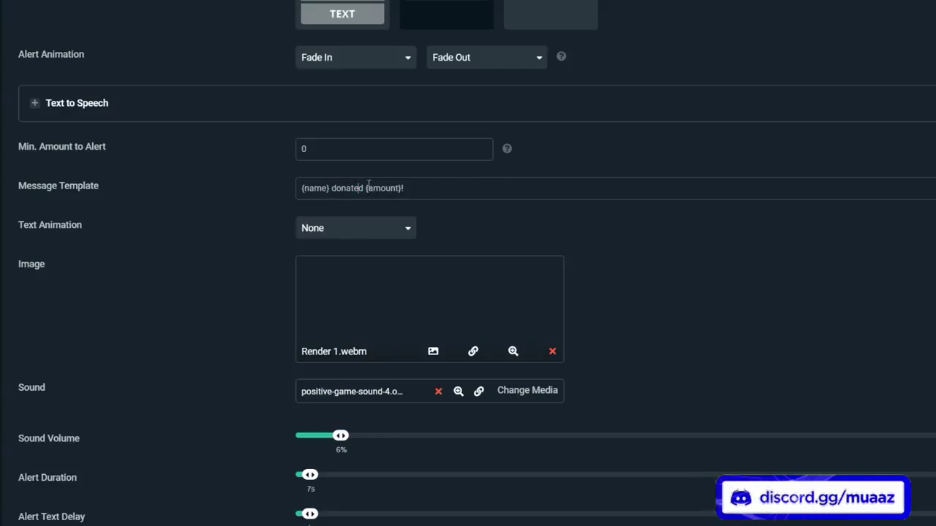
{"action": "left_click", "coordinate": [362, 228]}
{"action": "left_click", "coordinate": [496, 227]}
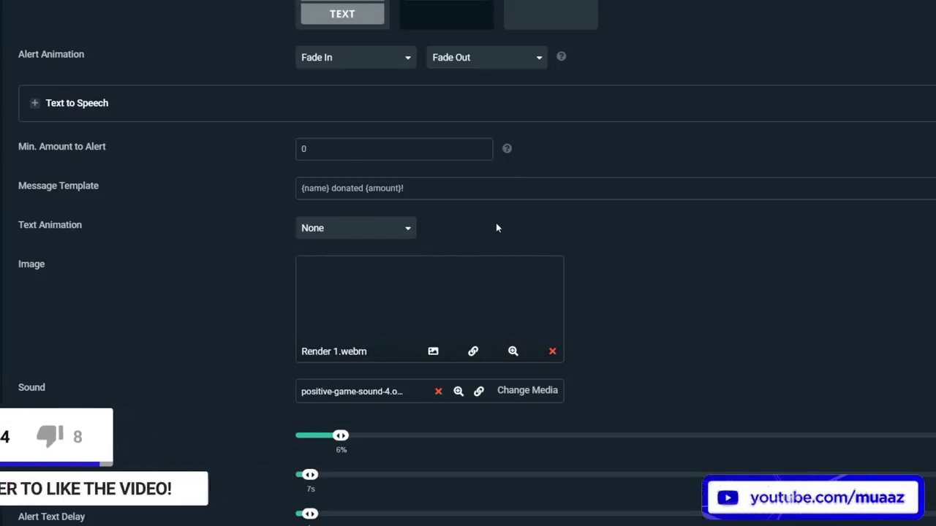
Open the Media Gallery for the donation alert image, browse the stock images, and close it without choosing one.
{"action": "scroll", "coordinate": [496, 227], "scroll_direction": "down", "scroll_amount": 2}
{"action": "left_click", "coordinate": [433, 218]}
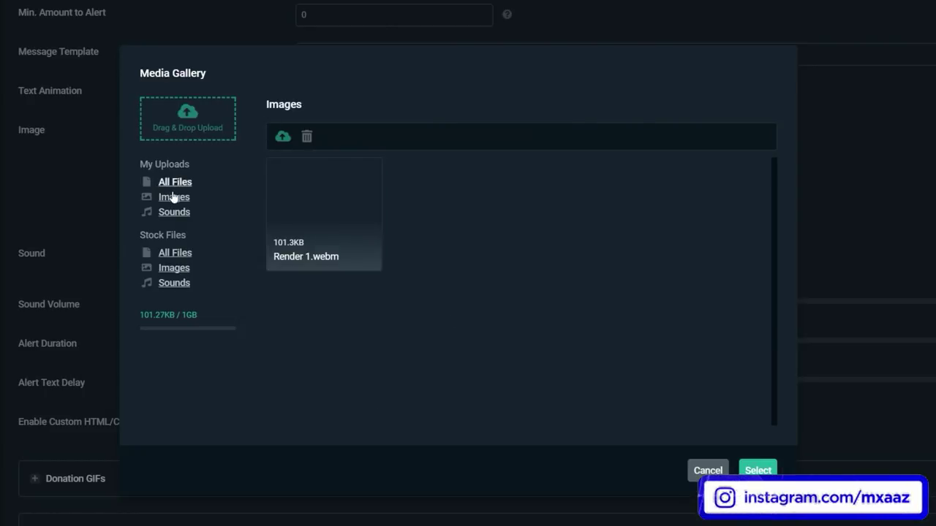
{"action": "left_click", "coordinate": [174, 271]}
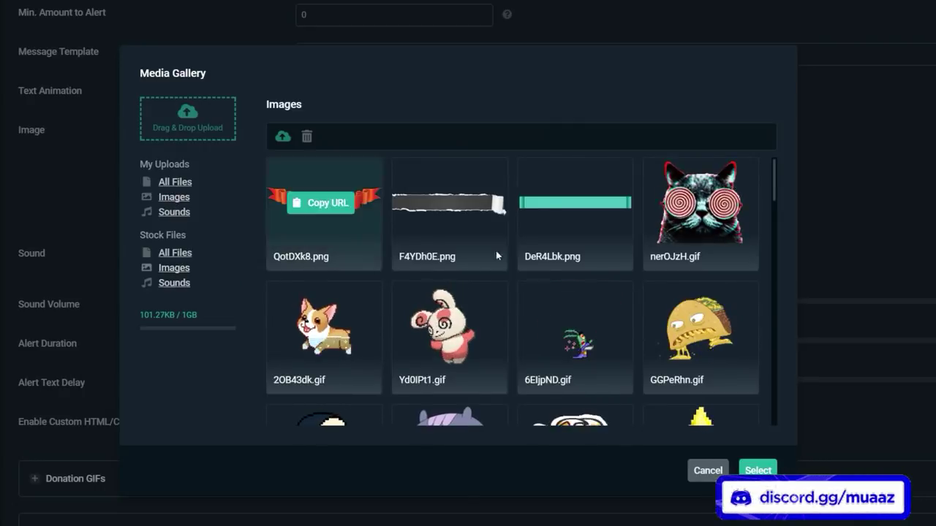
{"action": "scroll", "coordinate": [541, 237], "scroll_direction": "down", "scroll_amount": 5}
{"action": "scroll", "coordinate": [541, 240], "scroll_direction": "down", "scroll_amount": 3}
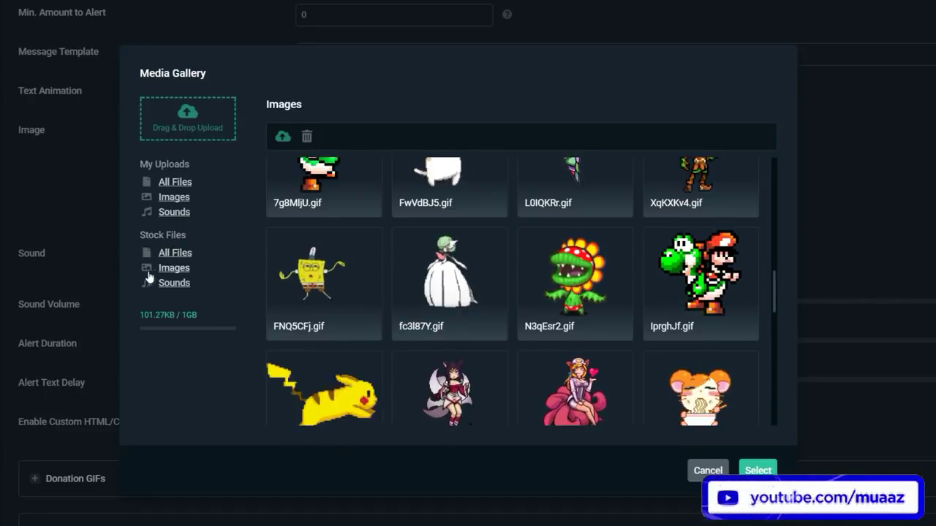
{"action": "scroll", "coordinate": [521, 305], "scroll_direction": "down", "scroll_amount": 3}
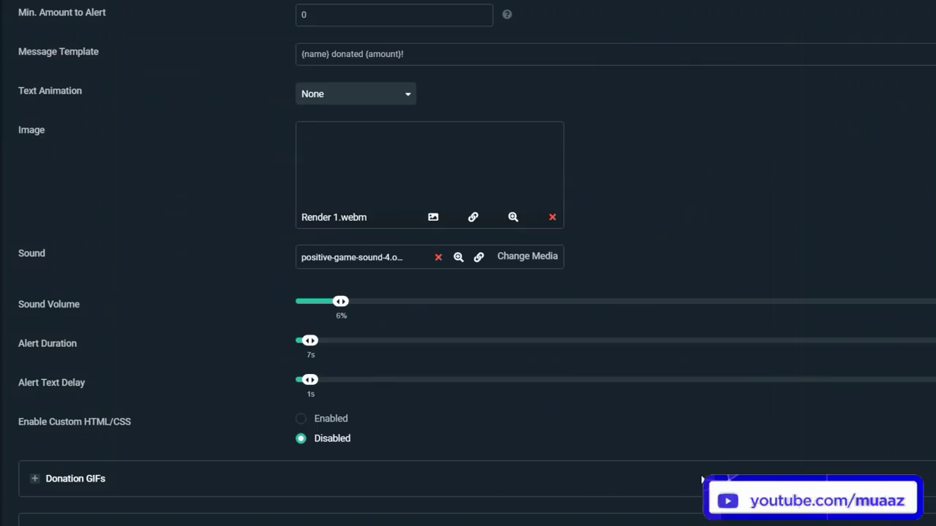
{"action": "left_click", "coordinate": [707, 470]}
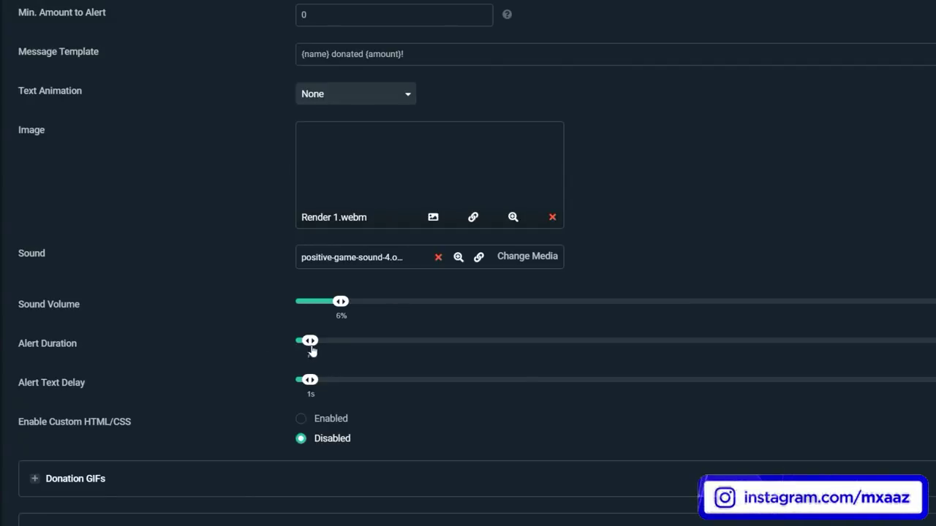
Try a donation Alert Duration of 158 s and set it back to 7 s.
{"action": "left_click_drag", "start_coordinate": [311, 343], "coordinate": [668, 345]}
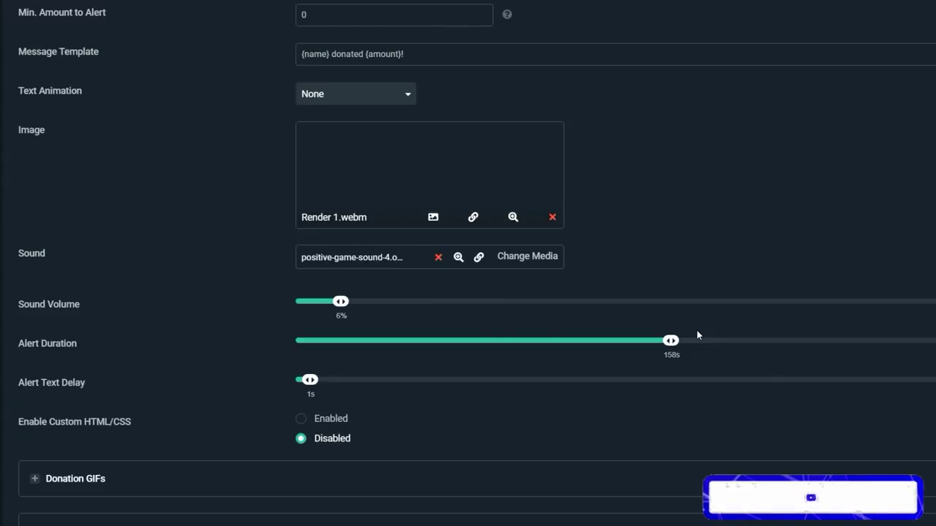
{"action": "left_click_drag", "start_coordinate": [674, 348], "coordinate": [312, 322]}
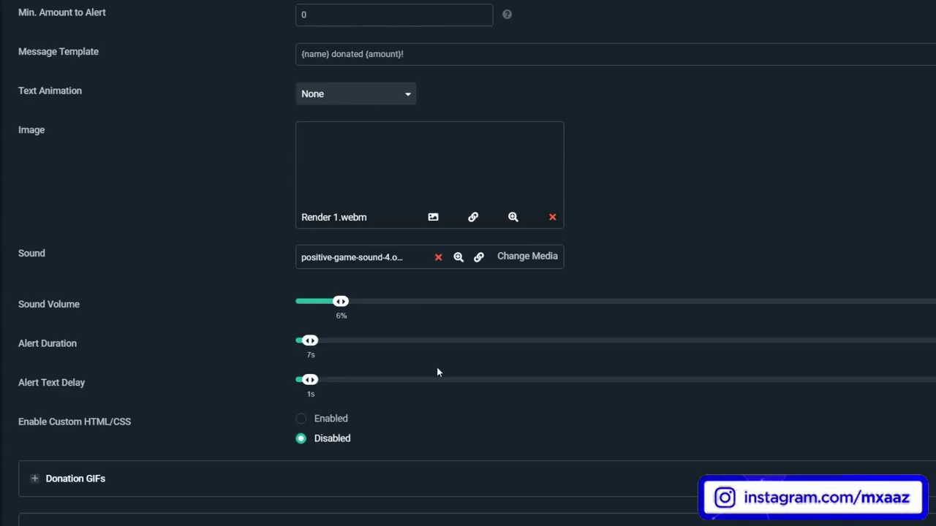
Expand the donation alert's Font Settings and Alert Variations and examine their options.
{"action": "scroll", "coordinate": [439, 365], "scroll_direction": "down", "scroll_amount": 2}
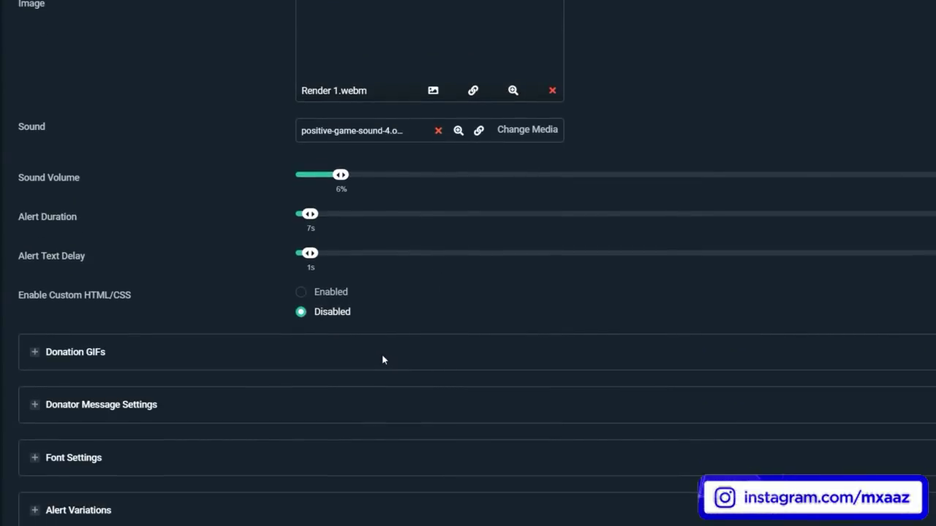
{"action": "left_click", "coordinate": [95, 458]}
{"action": "scroll", "coordinate": [93, 397], "scroll_direction": "down", "scroll_amount": 3}
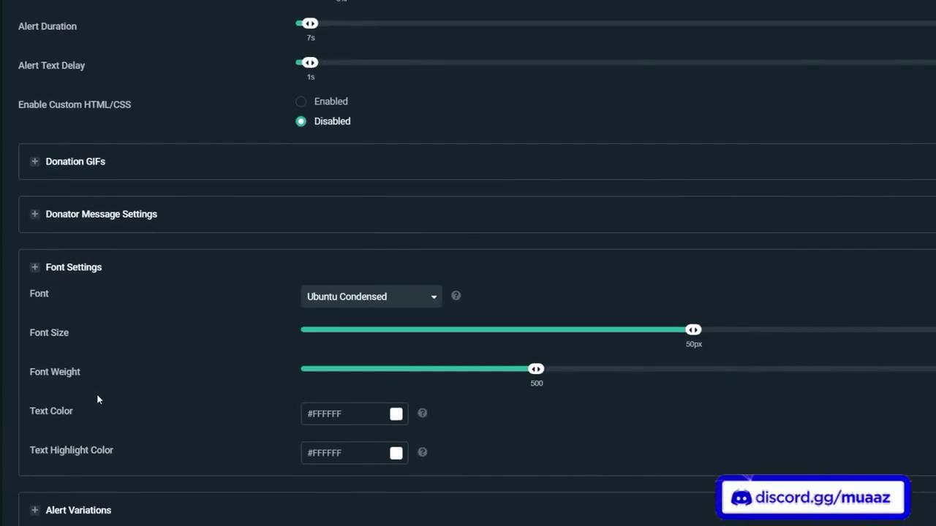
{"action": "left_click", "coordinate": [103, 512]}
{"action": "scroll", "coordinate": [149, 378], "scroll_direction": "down", "scroll_amount": 2}
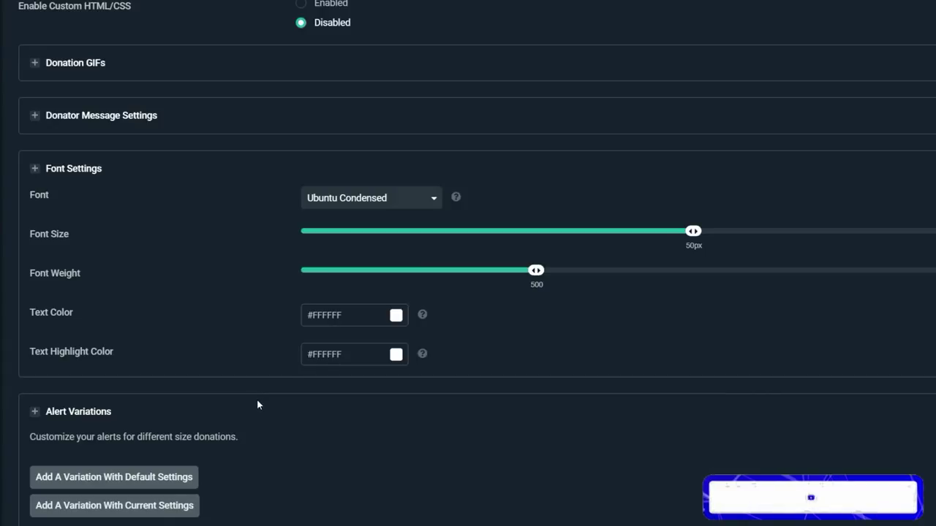
{"action": "scroll", "coordinate": [242, 319], "scroll_direction": "up", "scroll_amount": 5}
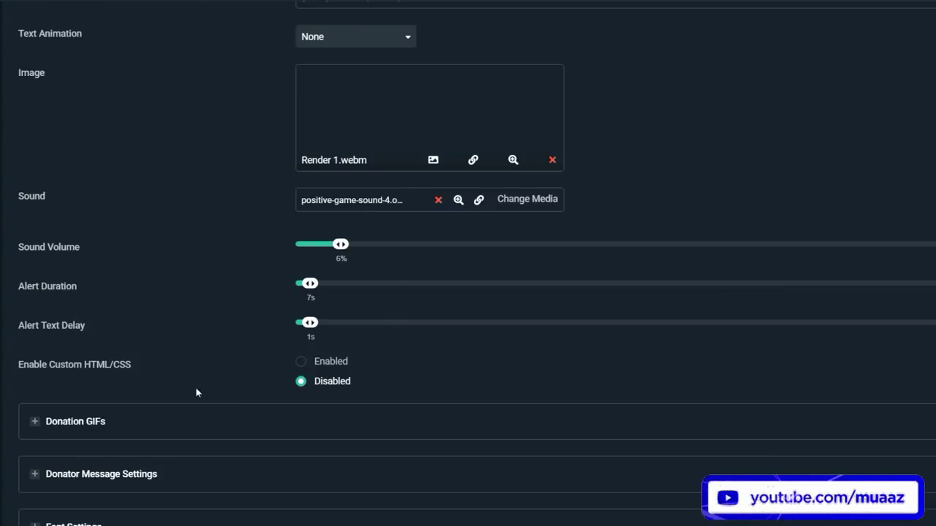
Look through the alert settings for Subscribers, Members, Super Chats and Merch, comparing them with the Donations alert settings.
{"action": "scroll", "coordinate": [218, 395], "scroll_direction": "up", "scroll_amount": 6}
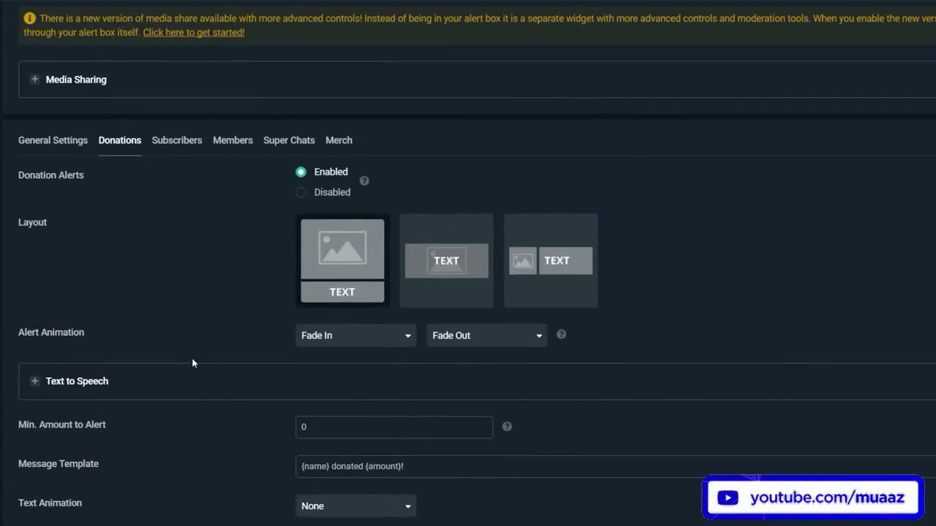
{"action": "left_click", "coordinate": [187, 146]}
{"action": "left_click", "coordinate": [232, 143]}
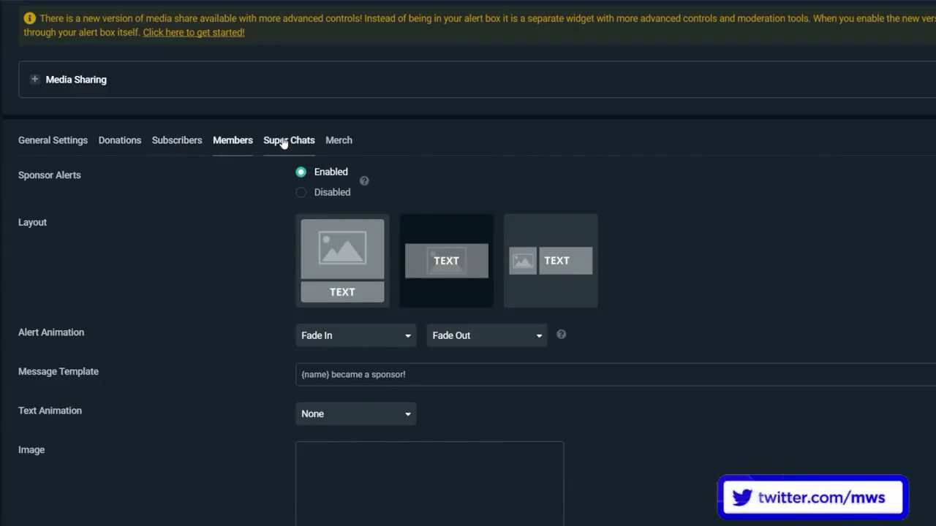
{"action": "left_click", "coordinate": [290, 141]}
{"action": "left_click", "coordinate": [338, 142]}
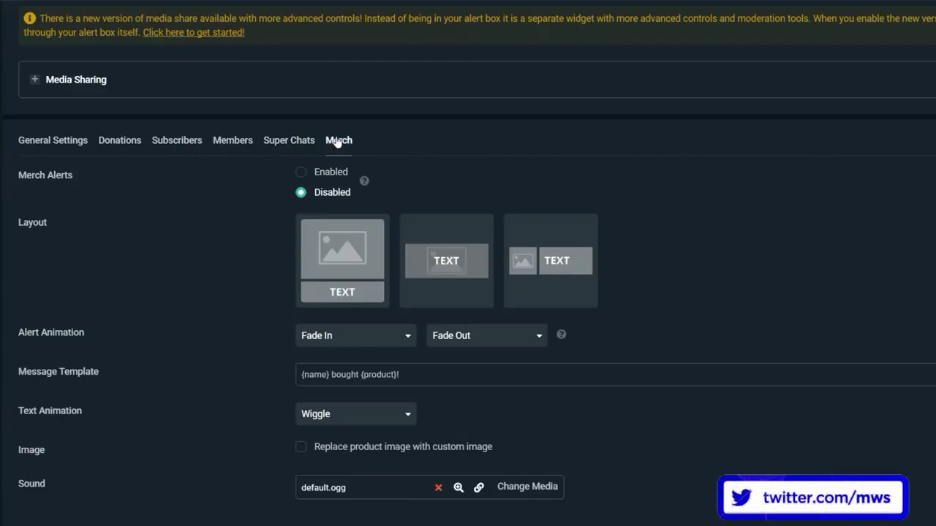
{"action": "left_click", "coordinate": [285, 147]}
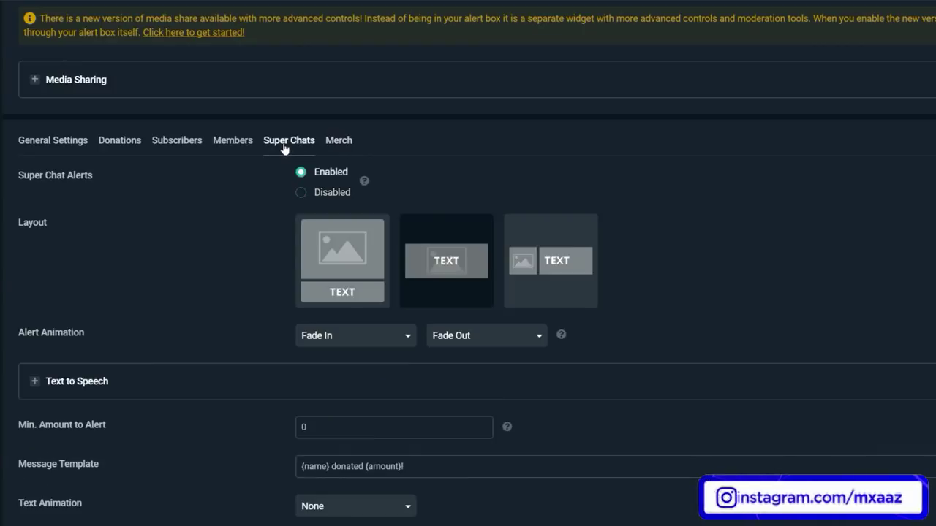
{"action": "left_click", "coordinate": [232, 143]}
{"action": "left_click", "coordinate": [178, 145]}
{"action": "left_click", "coordinate": [128, 141]}
Examine the Subscribers alert settings, including the message template, image, sound, alert duration and font options.
{"action": "left_click", "coordinate": [177, 140]}
{"action": "scroll", "coordinate": [264, 276], "scroll_direction": "down", "scroll_amount": 3}
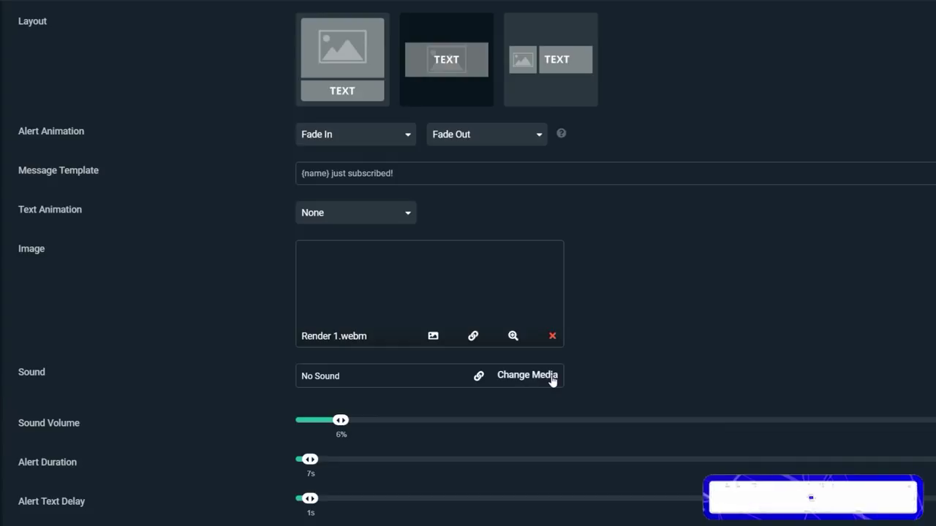
{"action": "scroll", "coordinate": [240, 456], "scroll_direction": "down", "scroll_amount": 1}
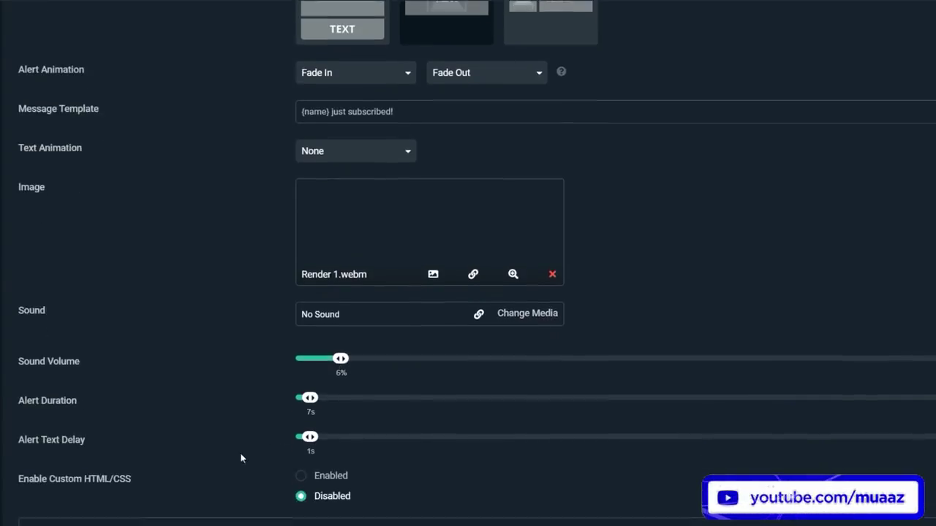
{"action": "scroll", "coordinate": [73, 496], "scroll_direction": "down", "scroll_amount": 3}
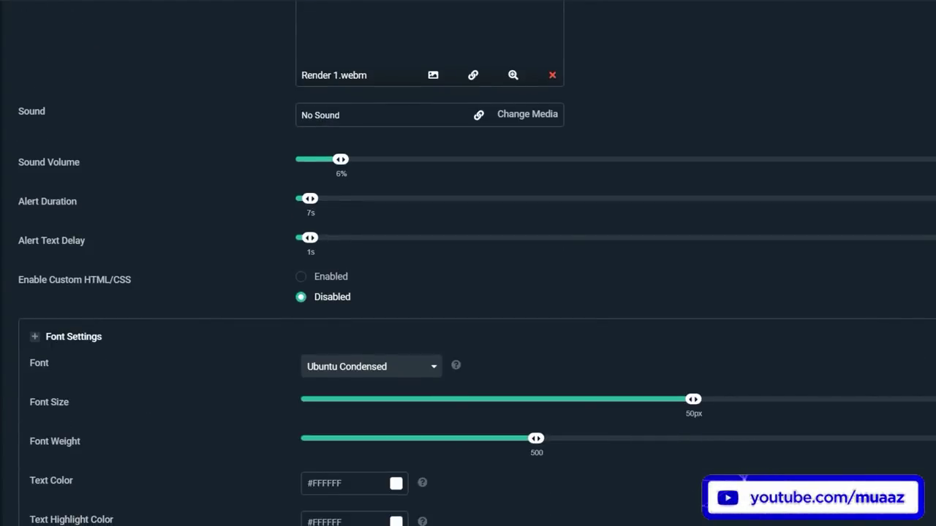
{"action": "scroll", "coordinate": [117, 493], "scroll_direction": "down", "scroll_amount": 2}
{"action": "scroll", "coordinate": [140, 471], "scroll_direction": "up", "scroll_amount": 6}
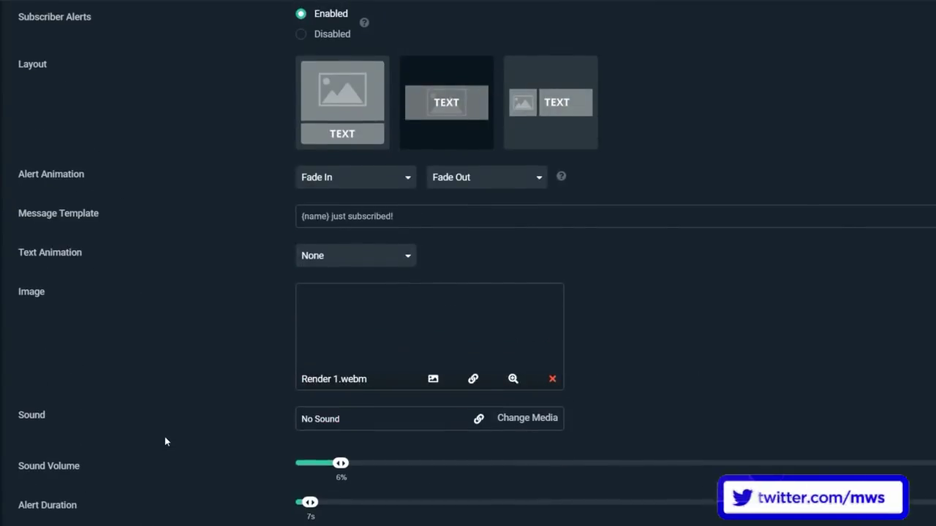
{"action": "scroll", "coordinate": [164, 442], "scroll_direction": "up", "scroll_amount": 2}
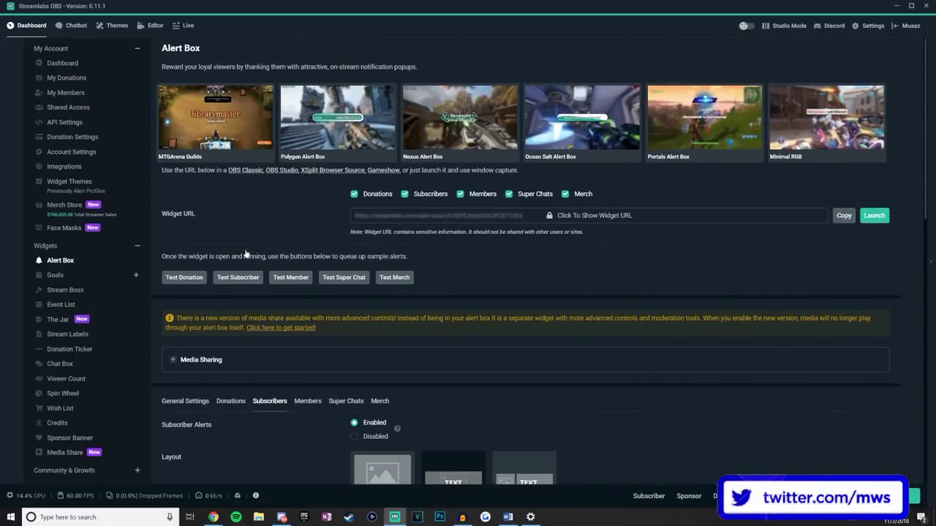
Return to the scene editor and expand the live chat panel beside the preview.
{"action": "left_click", "coordinate": [155, 24]}
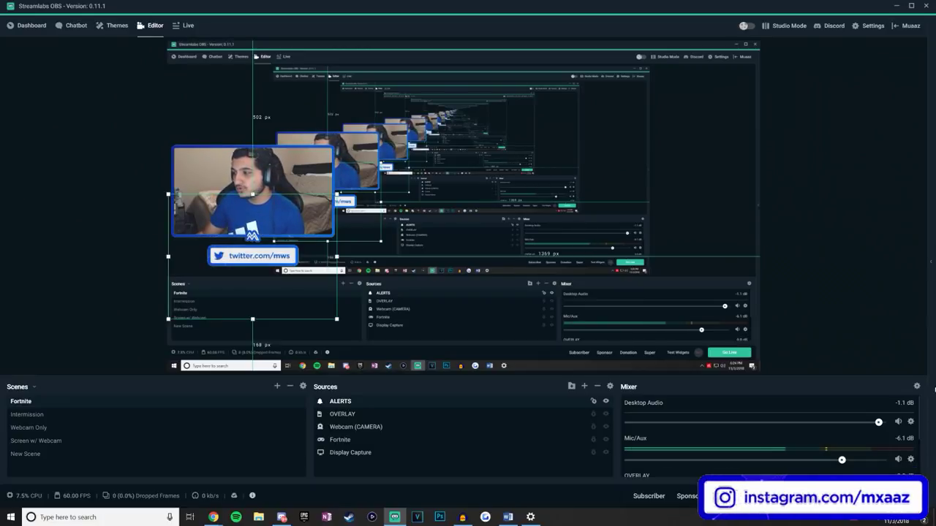
{"action": "left_click", "coordinate": [931, 262]}
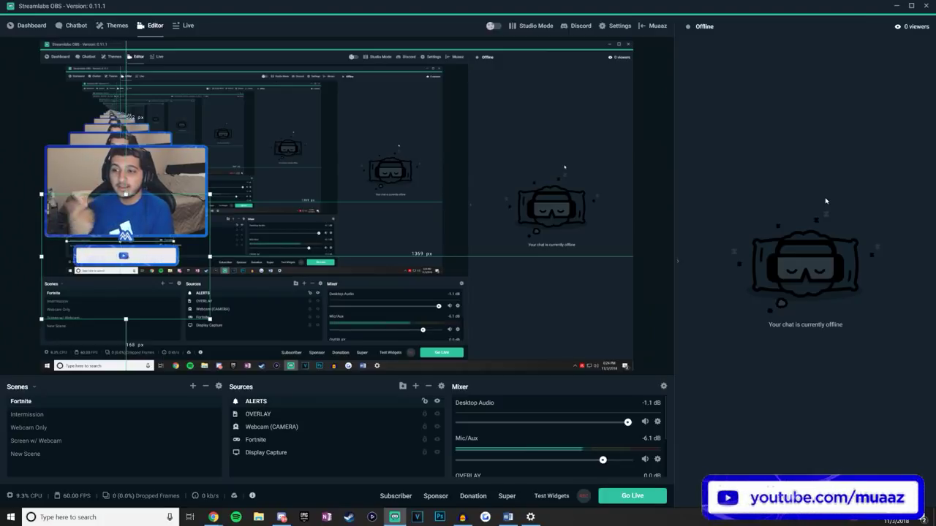
Examine the recent events and the mixer's desktop, mic, overlay and webcam audio in the Live view, and return to the scene editor.
{"action": "left_click", "coordinate": [179, 28]}
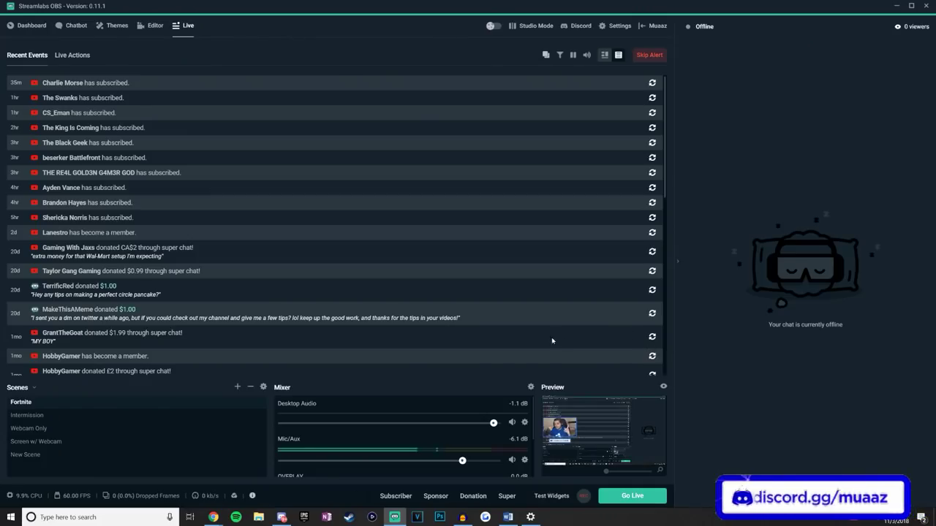
{"action": "scroll", "coordinate": [341, 422], "scroll_direction": "down", "scroll_amount": 2}
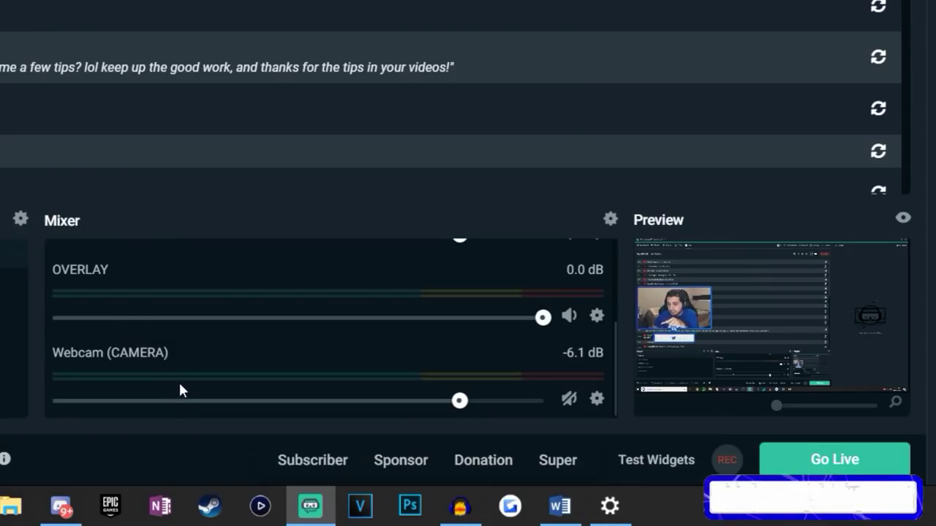
{"action": "scroll", "coordinate": [347, 371], "scroll_direction": "up", "scroll_amount": 2}
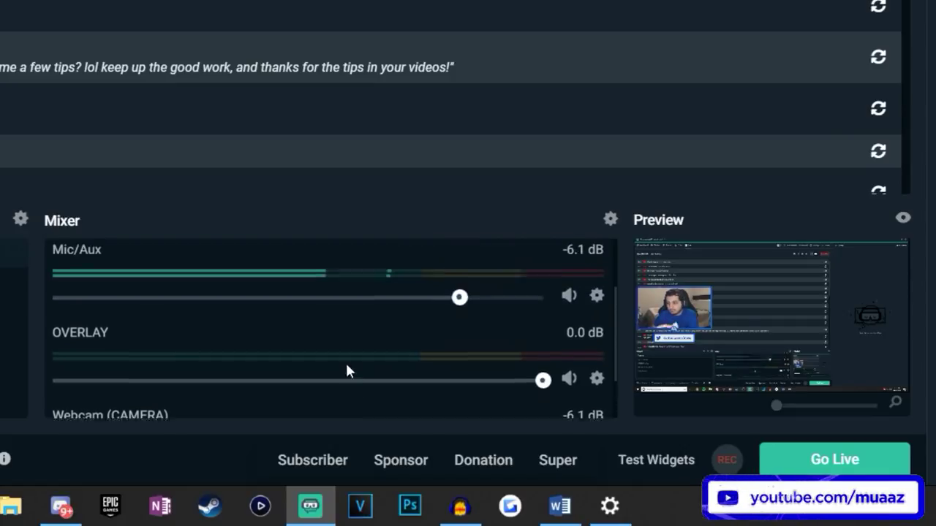
{"action": "scroll", "coordinate": [189, 302], "scroll_direction": "down", "scroll_amount": 2}
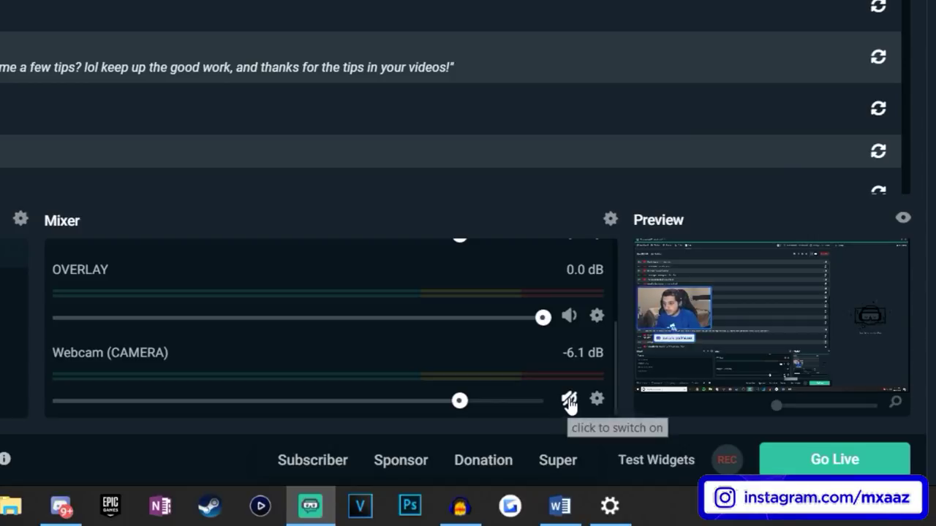
{"action": "scroll", "coordinate": [545, 394], "scroll_direction": "up", "scroll_amount": 3}
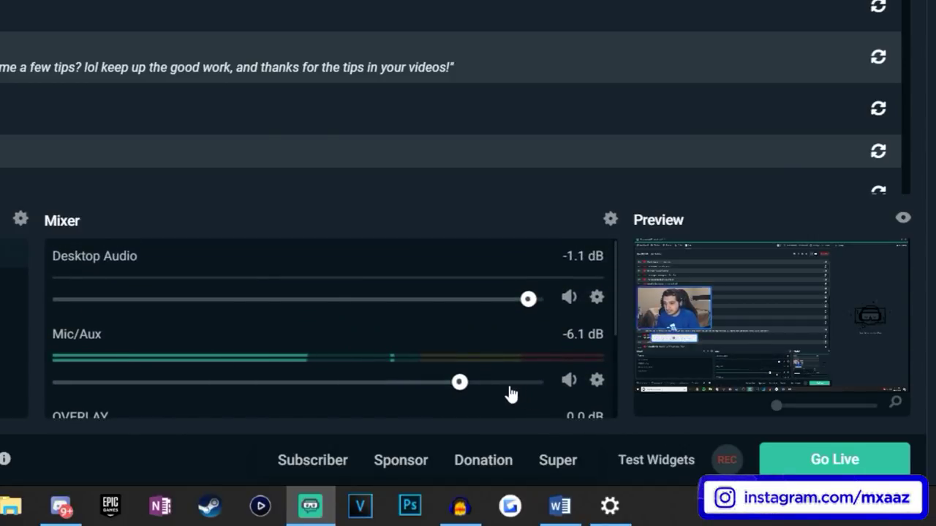
{"action": "scroll", "coordinate": [510, 393], "scroll_direction": "down", "scroll_amount": 2}
{"action": "scroll", "coordinate": [432, 344], "scroll_direction": "up", "scroll_amount": 1}
{"action": "scroll", "coordinate": [432, 352], "scroll_direction": "up", "scroll_amount": 1}
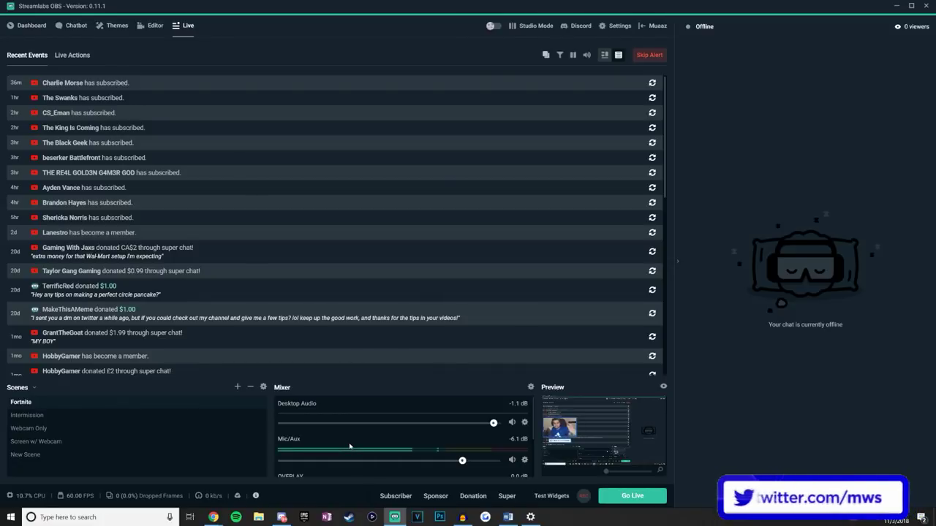
{"action": "left_click", "coordinate": [155, 24]}
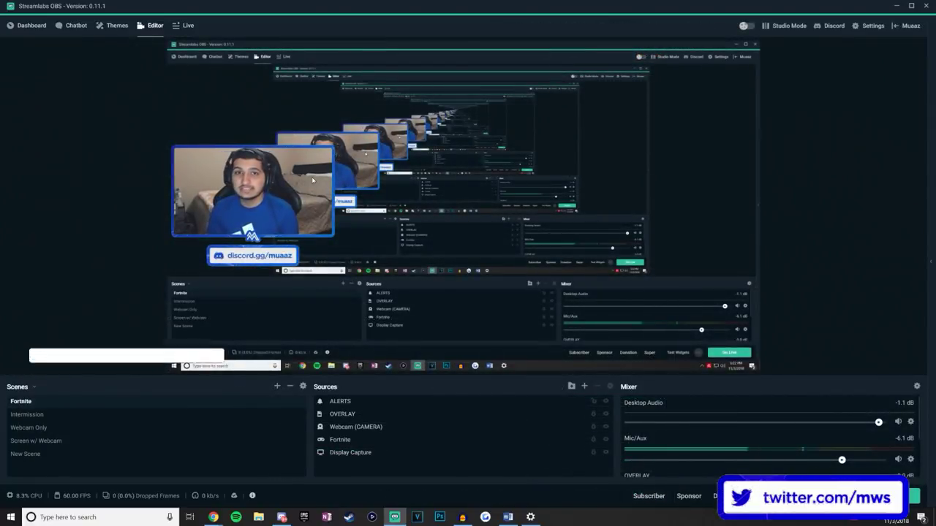